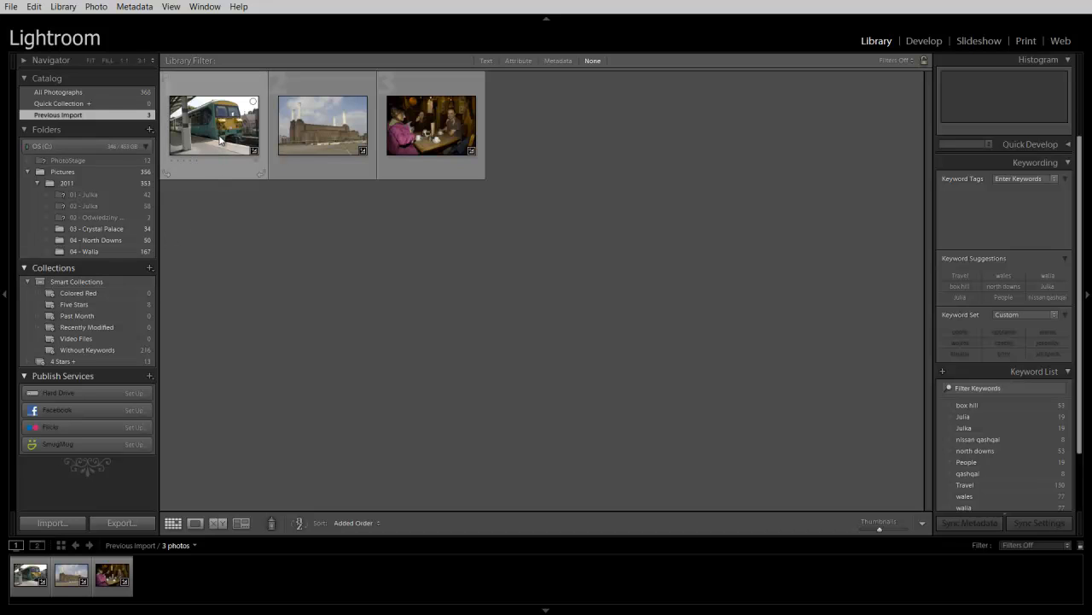
Step: Open the External Editing preferences and move the dialog clear of the photo thumbnails
{"action": "mouse_move", "coordinate": [340, 130]}
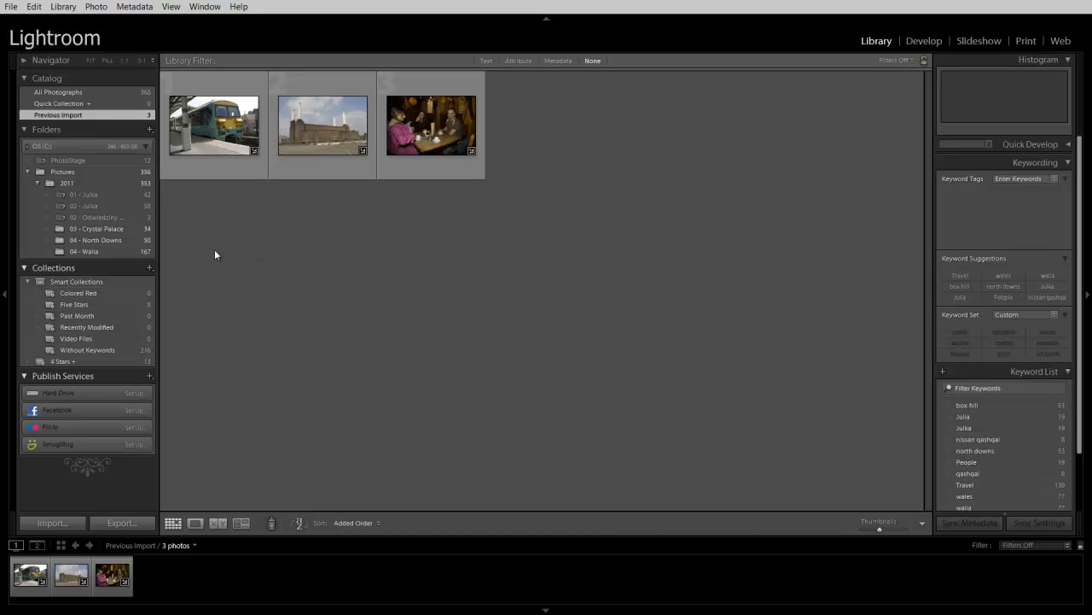
{"action": "left_click", "coordinate": [34, 7]}
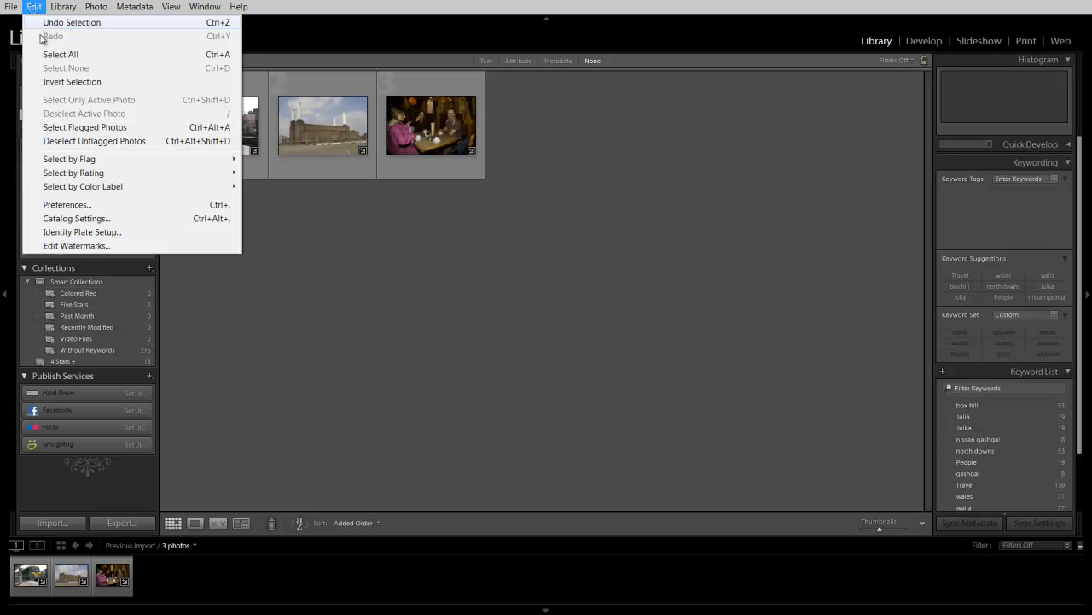
{"action": "left_click", "coordinate": [66, 205]}
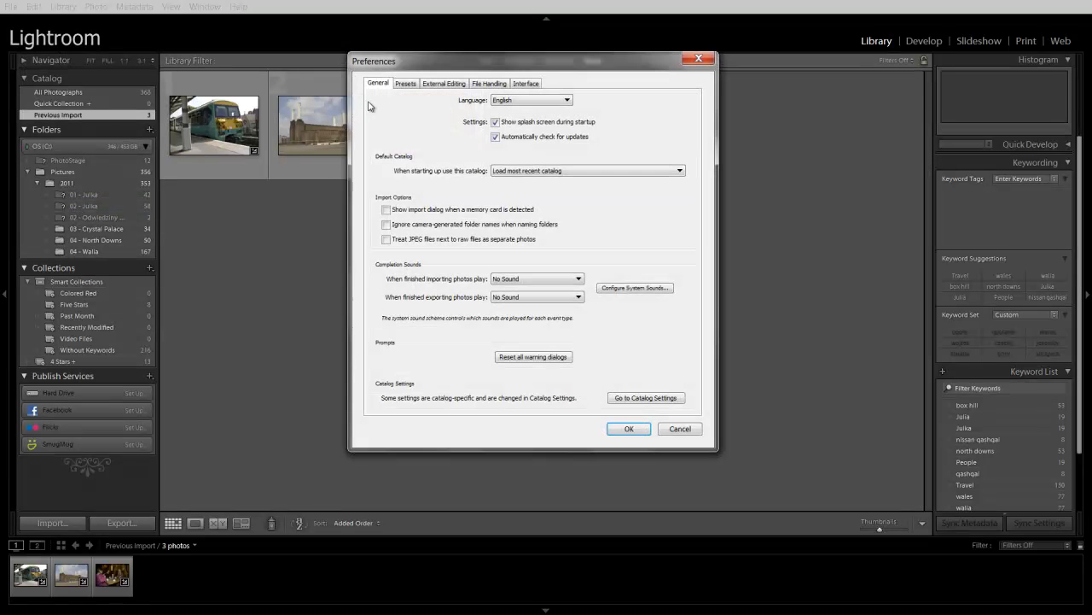
{"action": "left_click", "coordinate": [444, 83]}
{"action": "left_click_drag", "start_coordinate": [480, 61], "coordinate": [442, 55]}
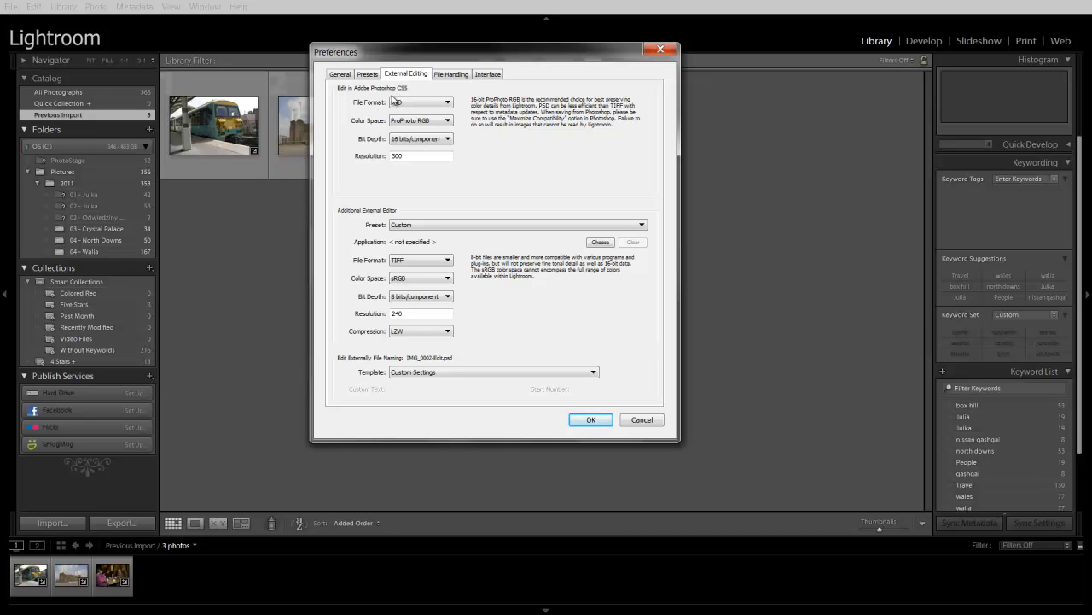
Step: Check the file format, color space, bit depth and resolution options for editing in Photoshop CS5, and accept the preferences
{"action": "left_click", "coordinate": [446, 104]}
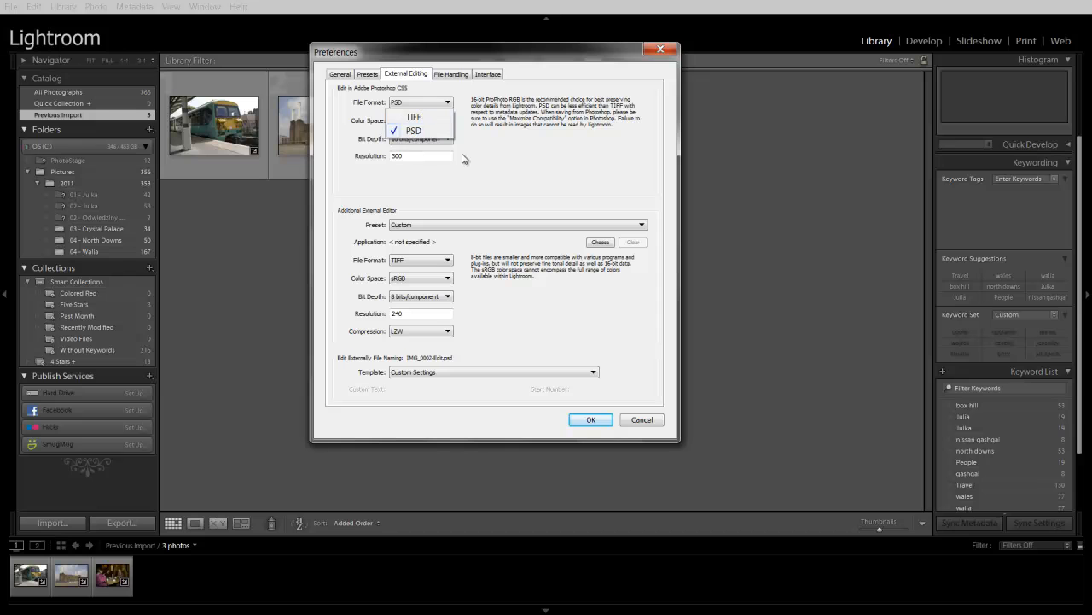
{"action": "left_click", "coordinate": [421, 135]}
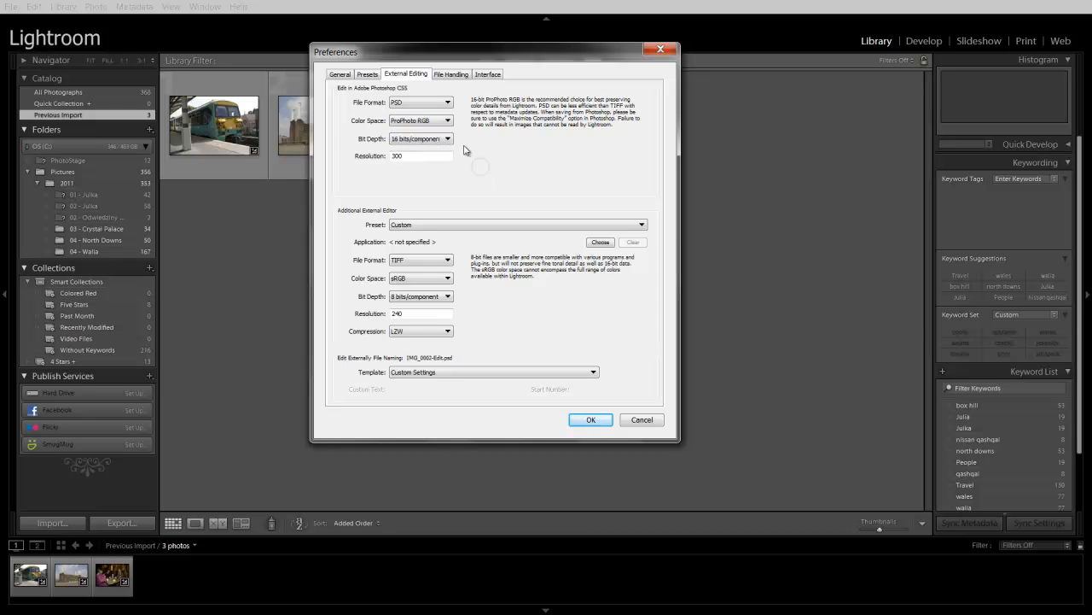
{"action": "left_click", "coordinate": [446, 121]}
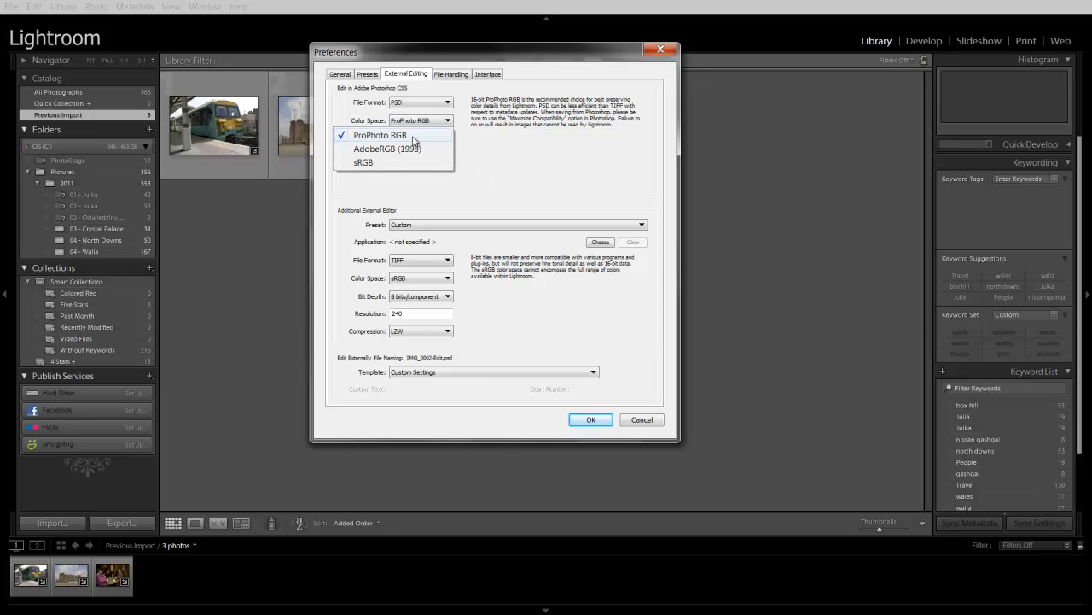
{"action": "left_click", "coordinate": [484, 153]}
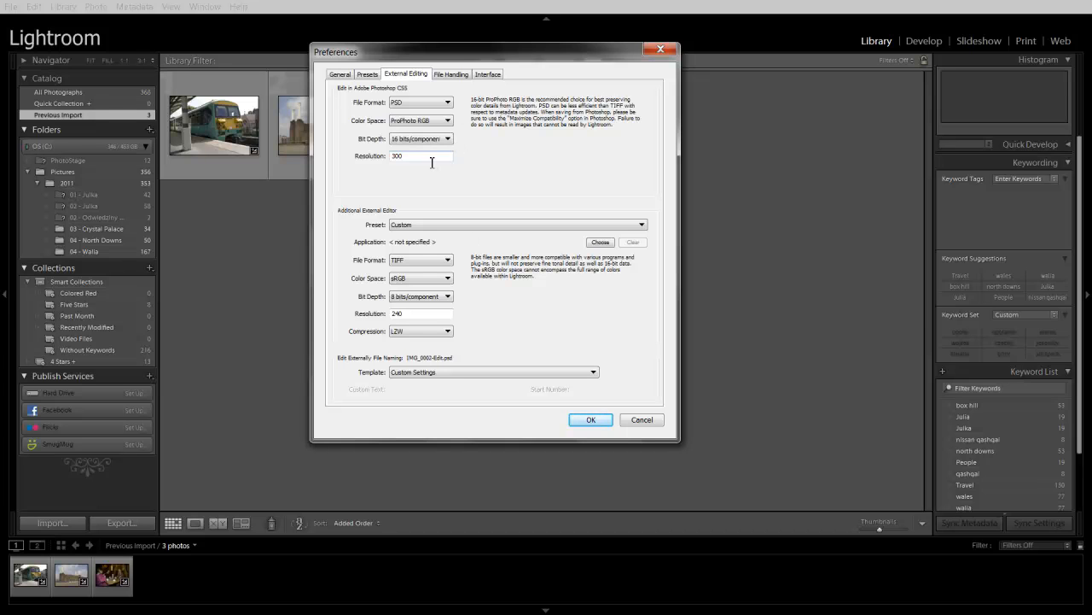
{"action": "left_click", "coordinate": [447, 139]}
{"action": "left_click", "coordinate": [412, 156]}
{"action": "double_click", "coordinate": [412, 156]}
{"action": "left_click", "coordinate": [590, 419]}
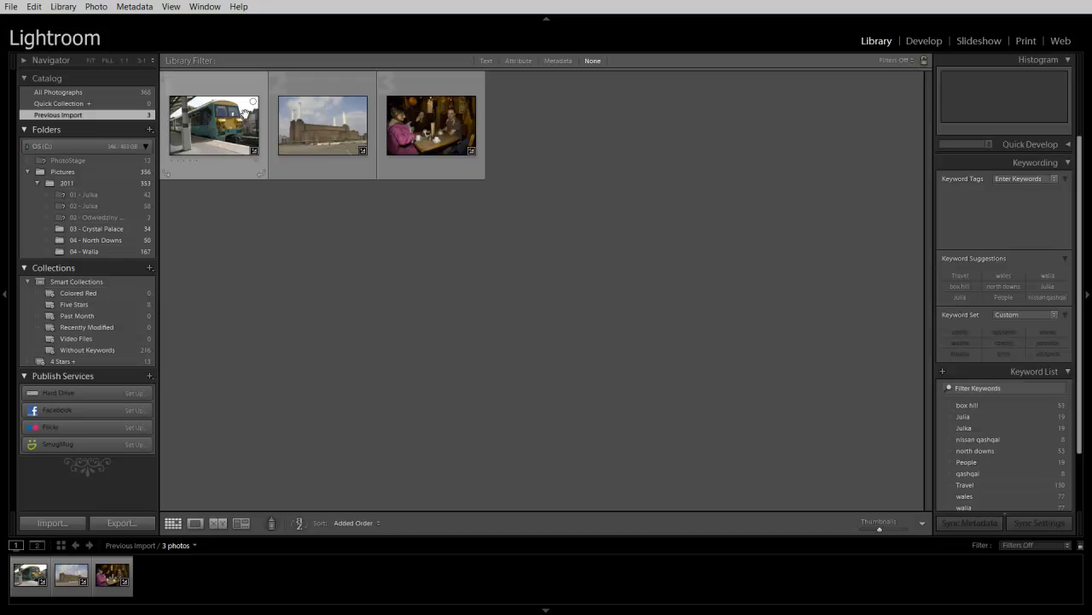
Step: Open the power station photo CRW_0230.CRW for editing in Adobe Photoshop CS5
{"action": "left_click", "coordinate": [310, 130]}
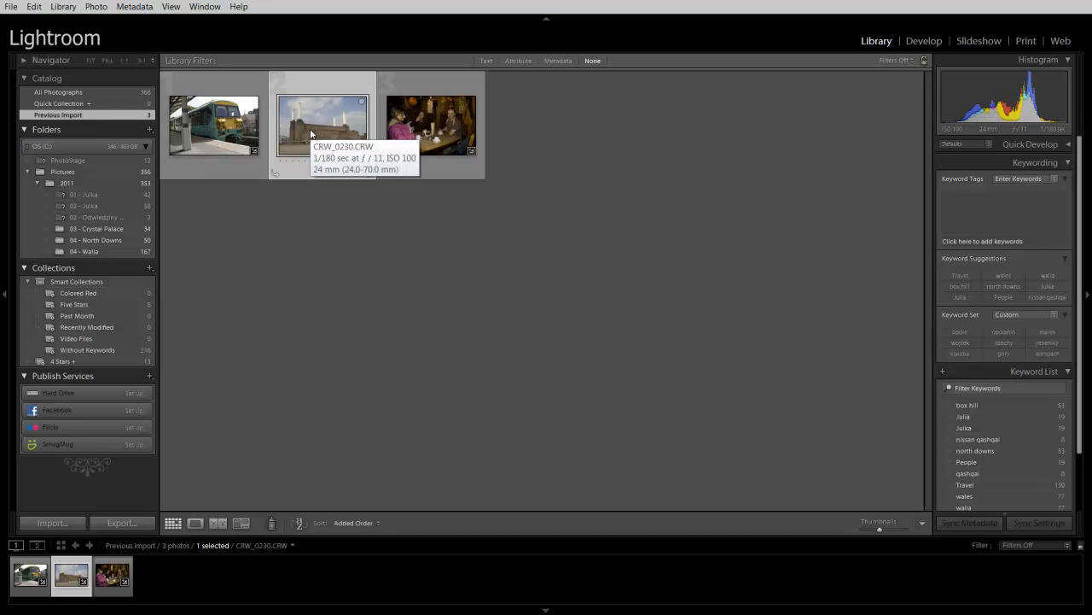
{"action": "left_click", "coordinate": [95, 8]}
{"action": "mouse_move", "coordinate": [265, 100]}
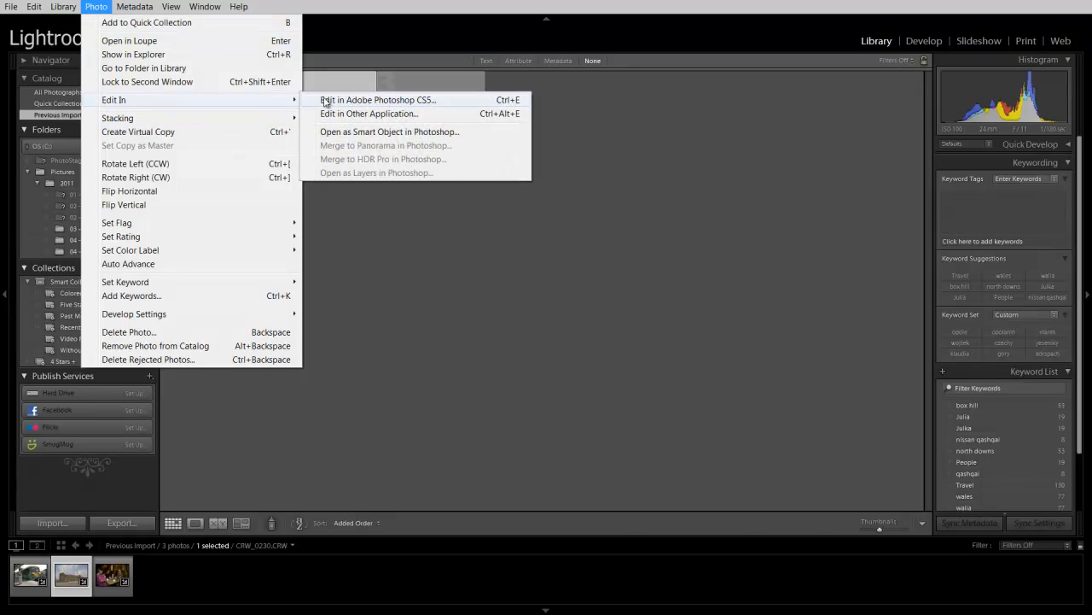
{"action": "left_click", "coordinate": [388, 101]}
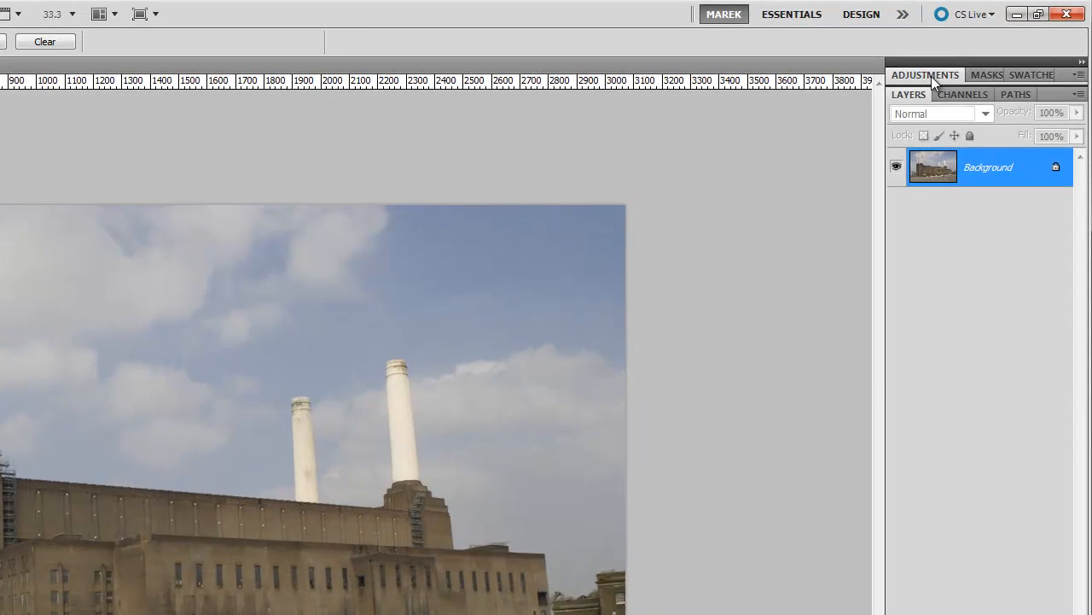
Step: Add a Levels adjustment layer with input levels 29, 1.27 and 212, and return to the list of adjustments
{"action": "left_click", "coordinate": [979, 53]}
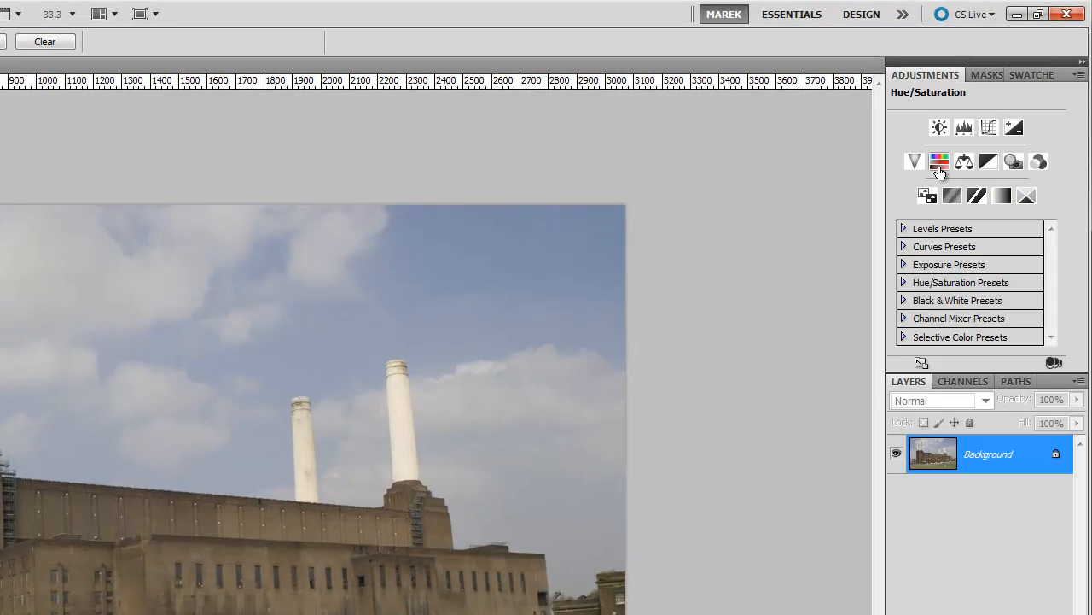
{"action": "left_click", "coordinate": [964, 128]}
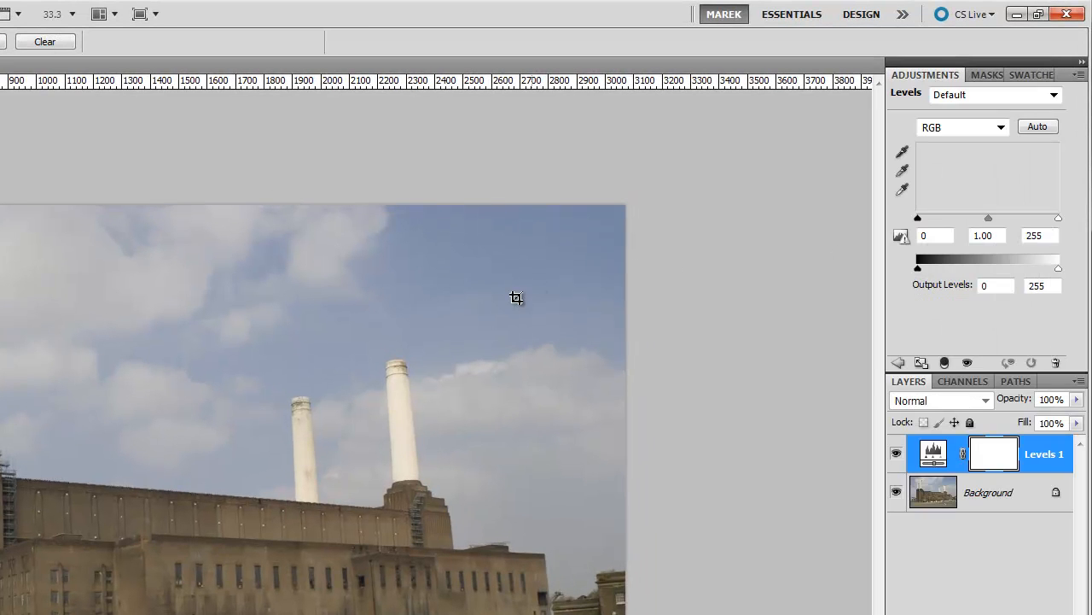
{"action": "left_click_drag", "start_coordinate": [918, 218], "coordinate": [933, 218]}
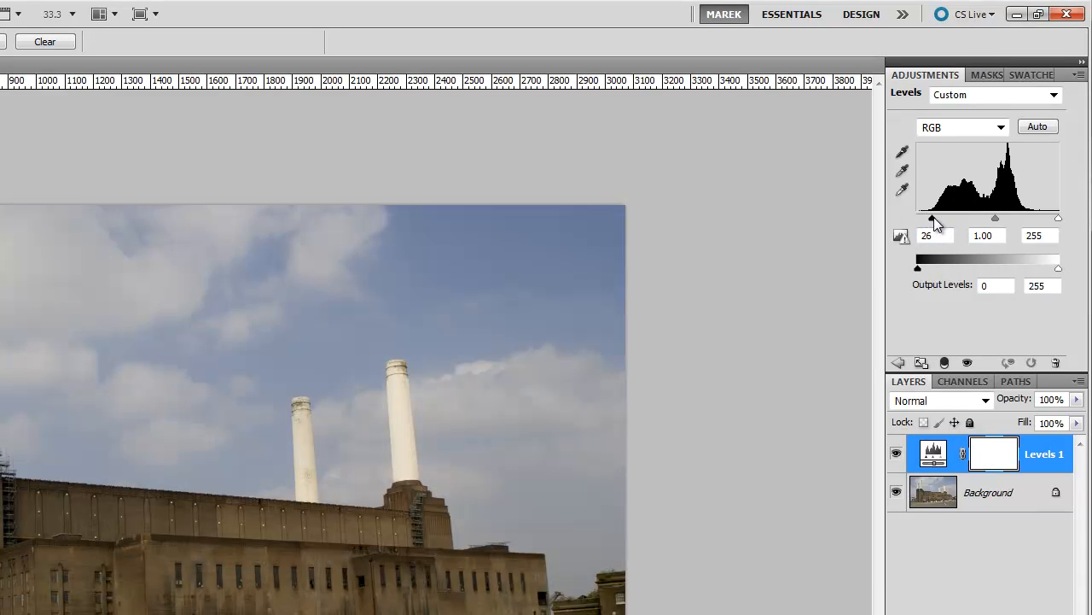
{"action": "left_click_drag", "start_coordinate": [1060, 220], "coordinate": [976, 220]}
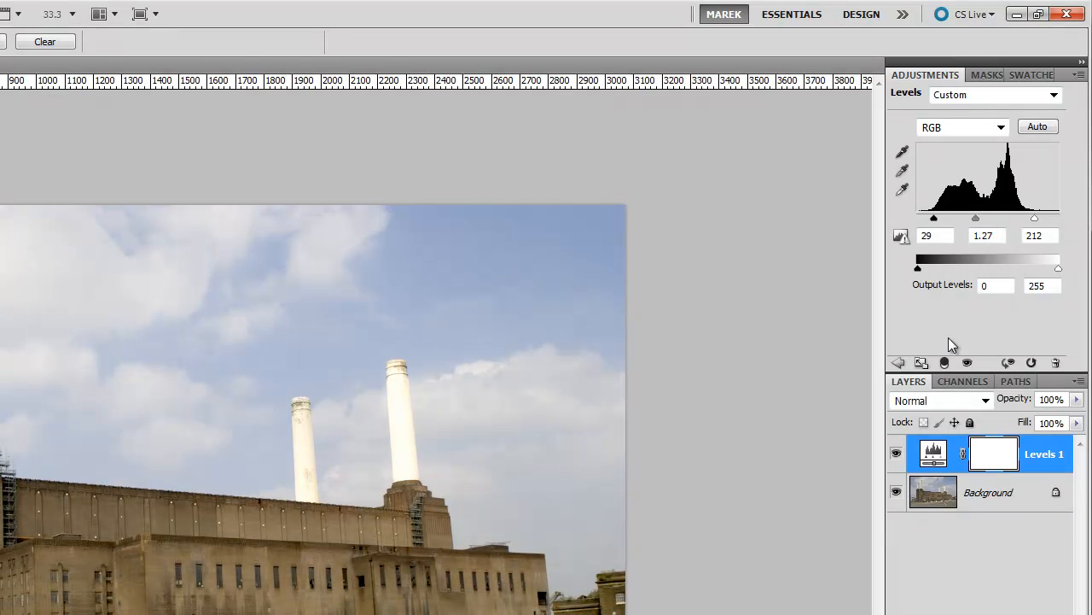
{"action": "left_click", "coordinate": [898, 362]}
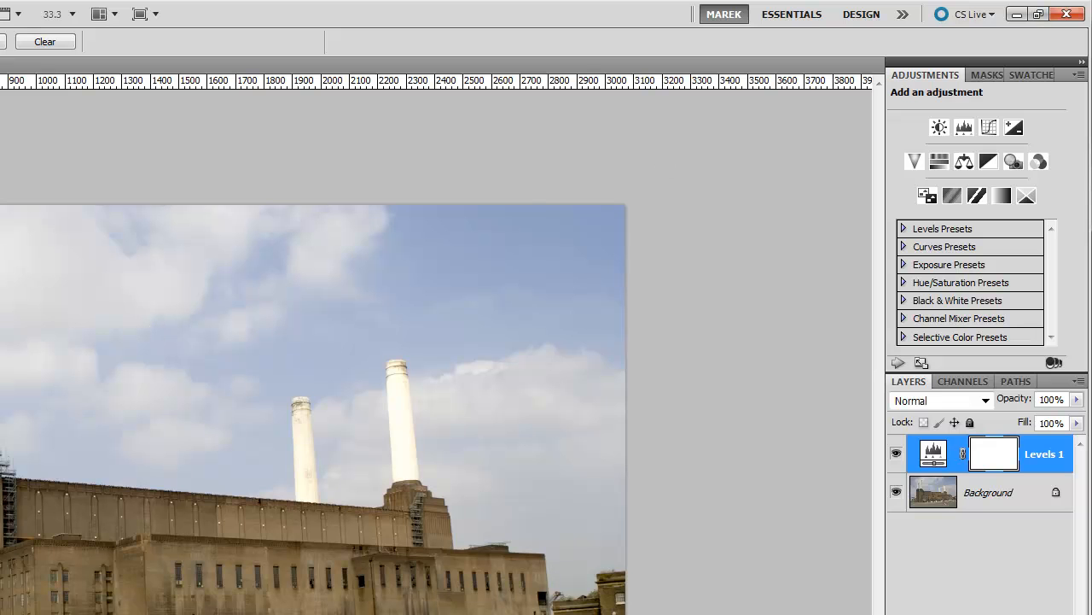
Step: Select the whole sky on the Background layer with the Quick Selection Tool, using a brush size of 60
{"action": "left_click", "coordinate": [940, 497]}
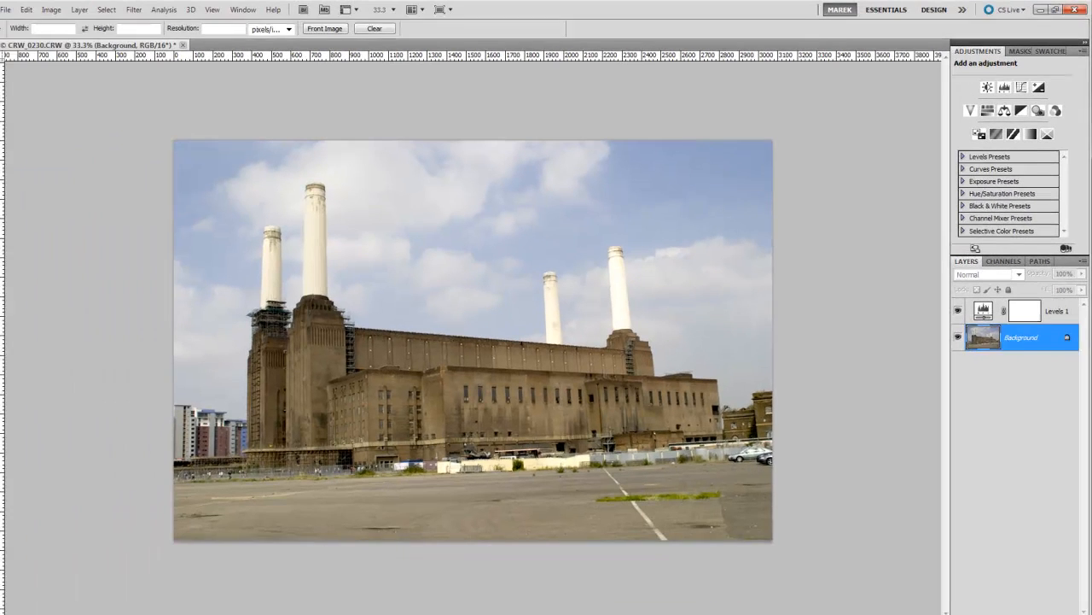
{"action": "left_click", "coordinate": [13, 98]}
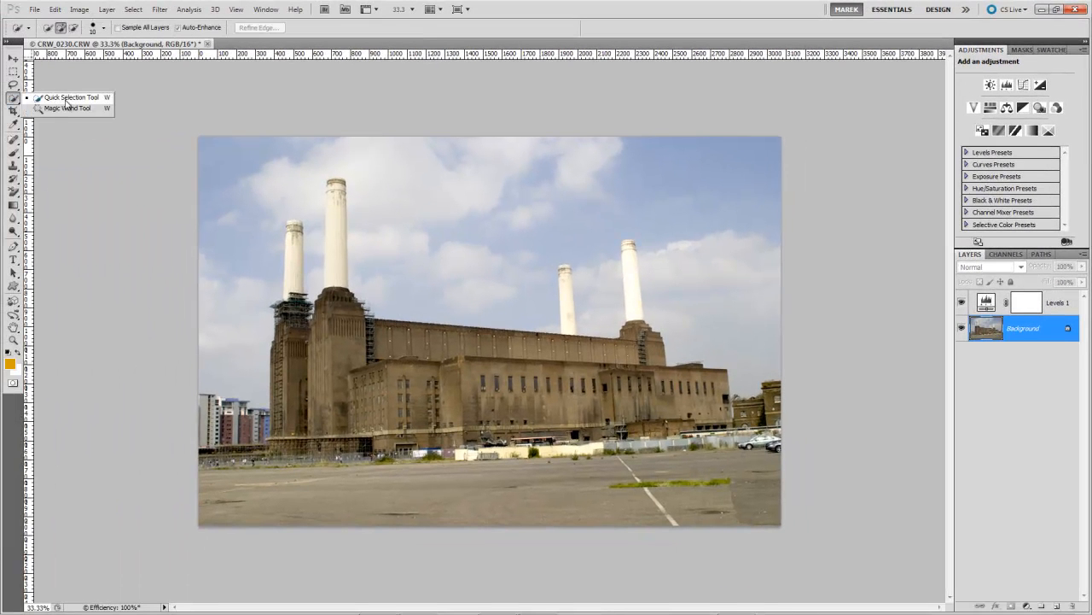
{"action": "left_click", "coordinate": [70, 97]}
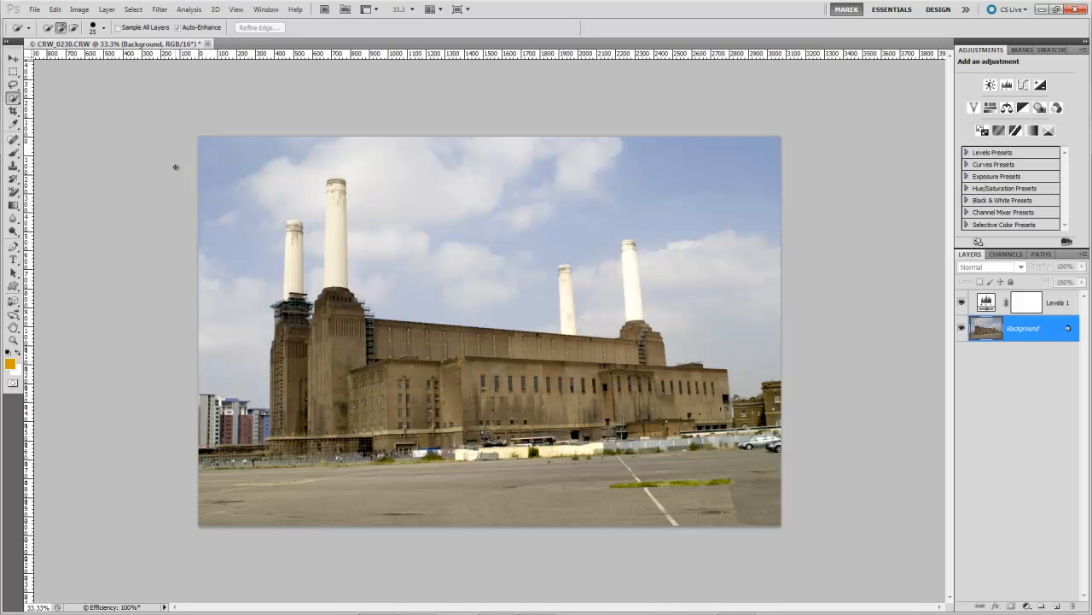
{"action": "key", "text": "bracketright"}
{"action": "key", "text": "bracketright"}
{"action": "left_click_drag", "start_coordinate": [751, 185], "coordinate": [720, 284]}
{"action": "mouse_move", "coordinate": [549, 188]}
{"action": "left_mouse_down"}
{"action": "mouse_move", "coordinate": [426, 215]}
{"action": "mouse_move", "coordinate": [406, 178]}
{"action": "mouse_move", "coordinate": [357, 154]}
{"action": "mouse_move", "coordinate": [269, 164]}
{"action": "mouse_move", "coordinate": [214, 209]}
{"action": "mouse_move", "coordinate": [268, 270]}
{"action": "left_mouse_up"}
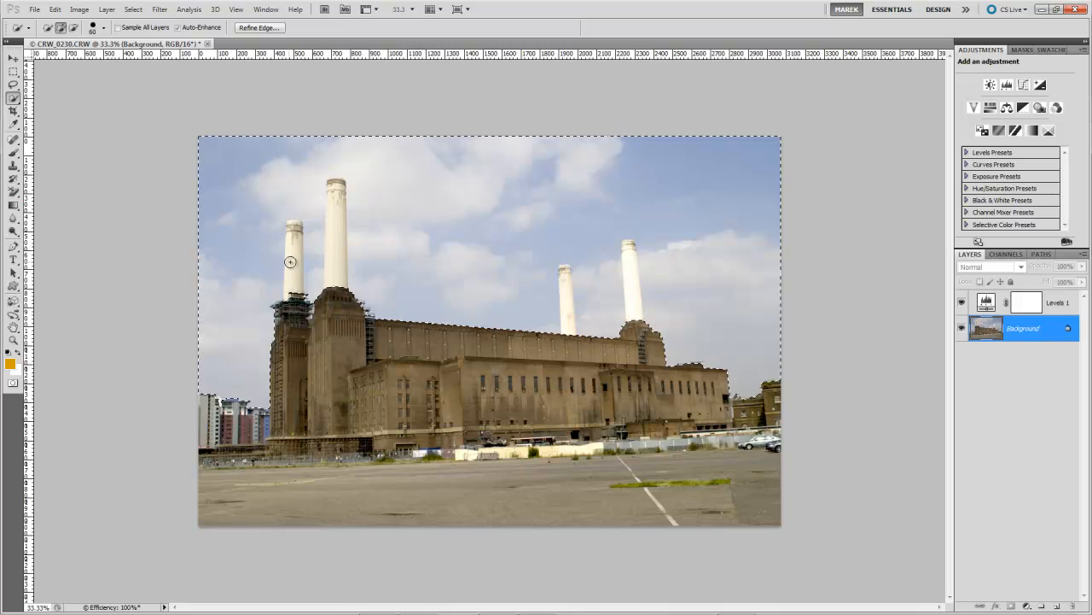
Step: Subtract the power station's four chimneys from the sky selection
{"action": "left_click", "coordinate": [334, 197], "text": "alt"}
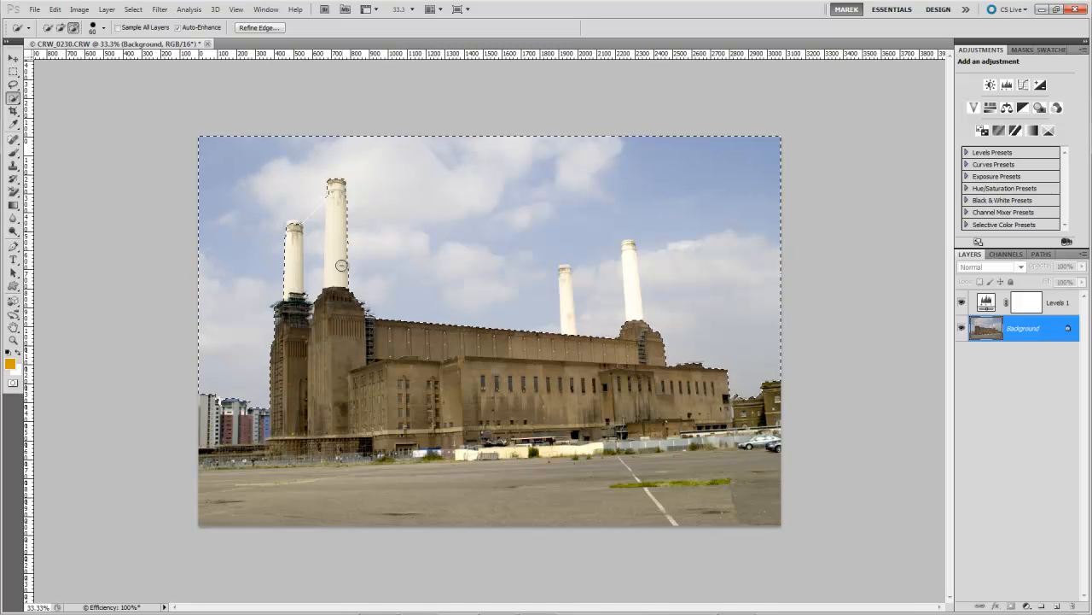
{"action": "left_click", "coordinate": [565, 285], "text": "alt"}
{"action": "left_click", "coordinate": [629, 248], "text": "alt"}
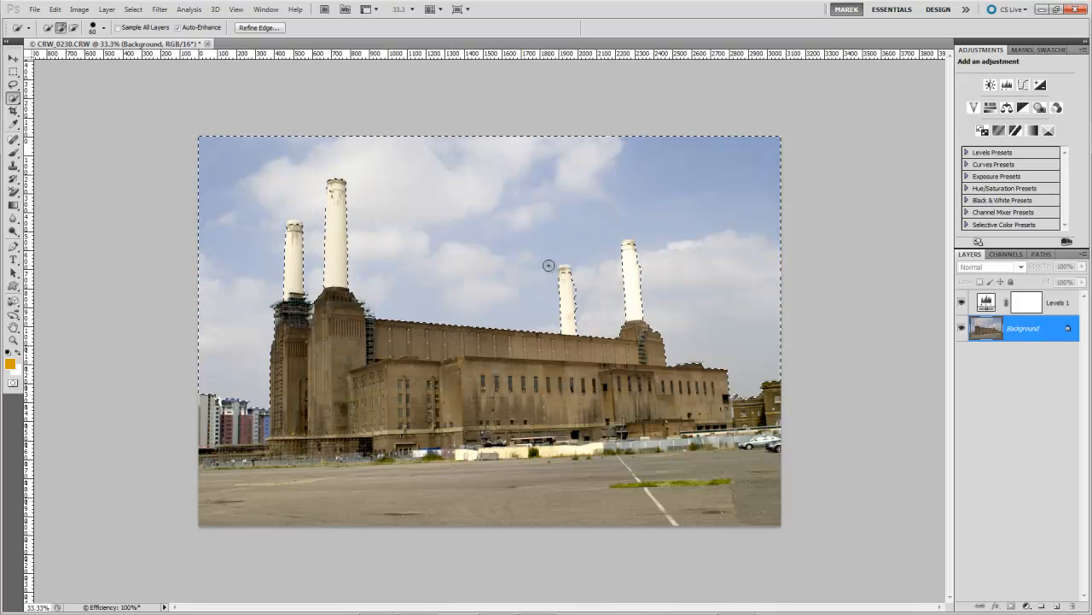
{"action": "key", "text": "alt"}
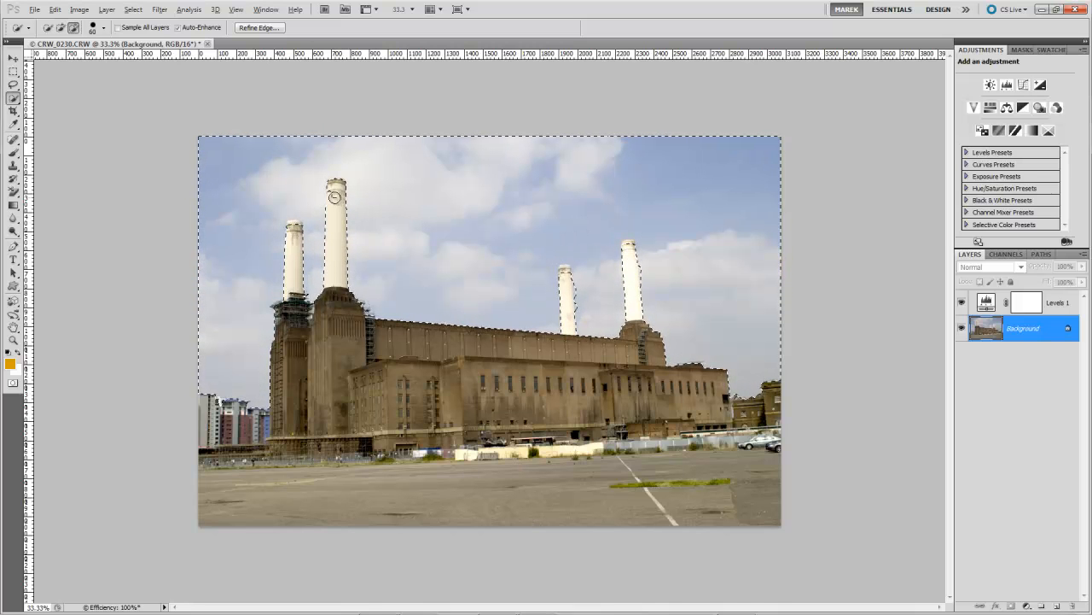
{"action": "key", "text": "alt"}
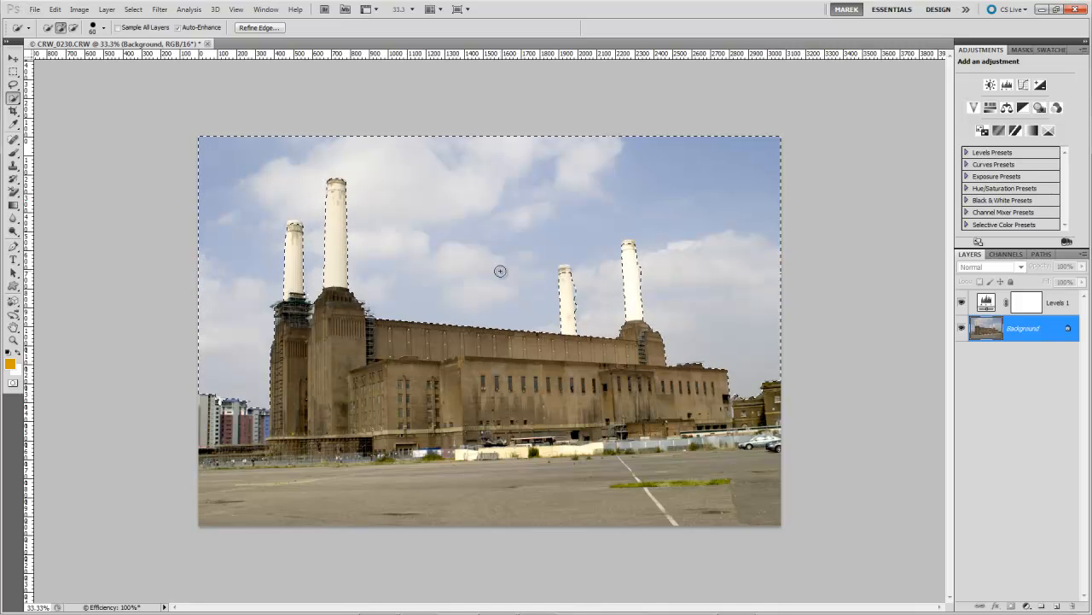
{"action": "key", "text": "alt"}
Step: Add a Black & White adjustment layer over the selected sky and try the Blue Filter, Darker and Green Filter presets
{"action": "left_click", "coordinate": [1024, 107]}
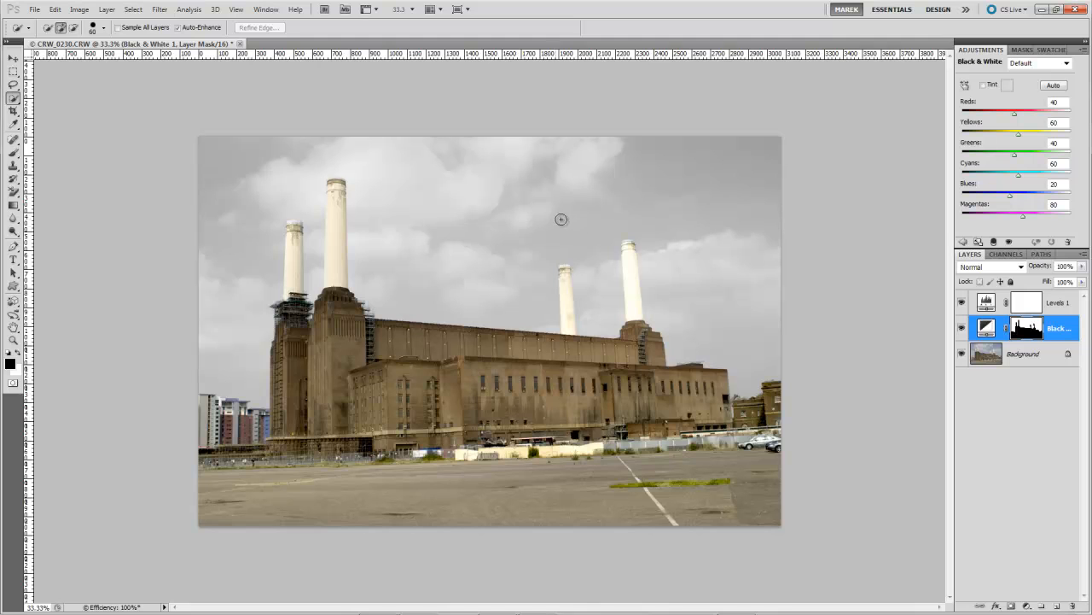
{"action": "left_click", "coordinate": [1066, 63]}
{"action": "left_click", "coordinate": [1041, 100]}
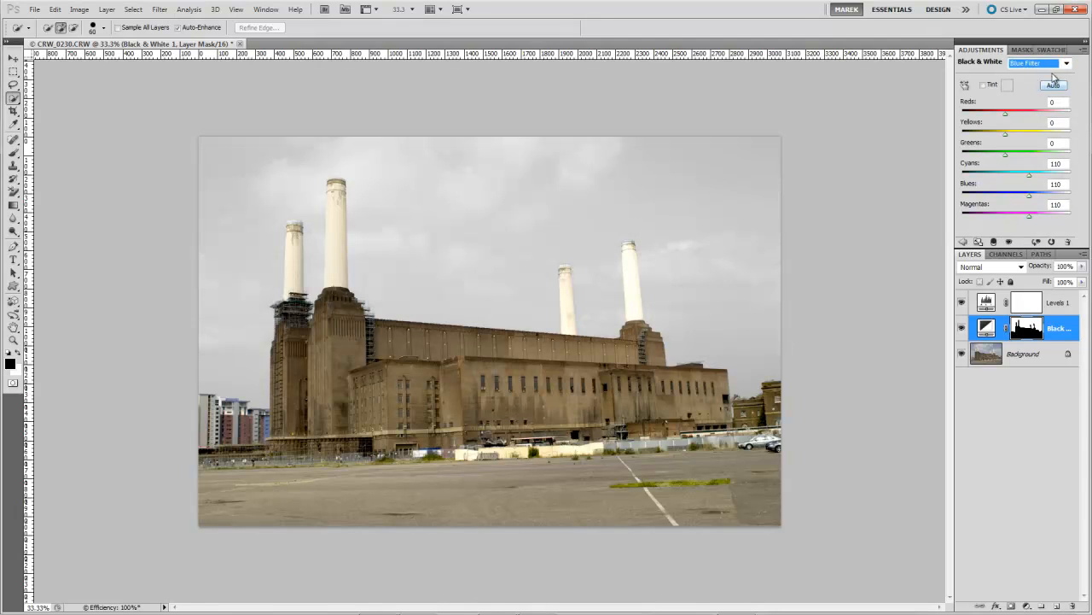
{"action": "left_click", "coordinate": [1065, 65]}
{"action": "left_click", "coordinate": [1043, 109]}
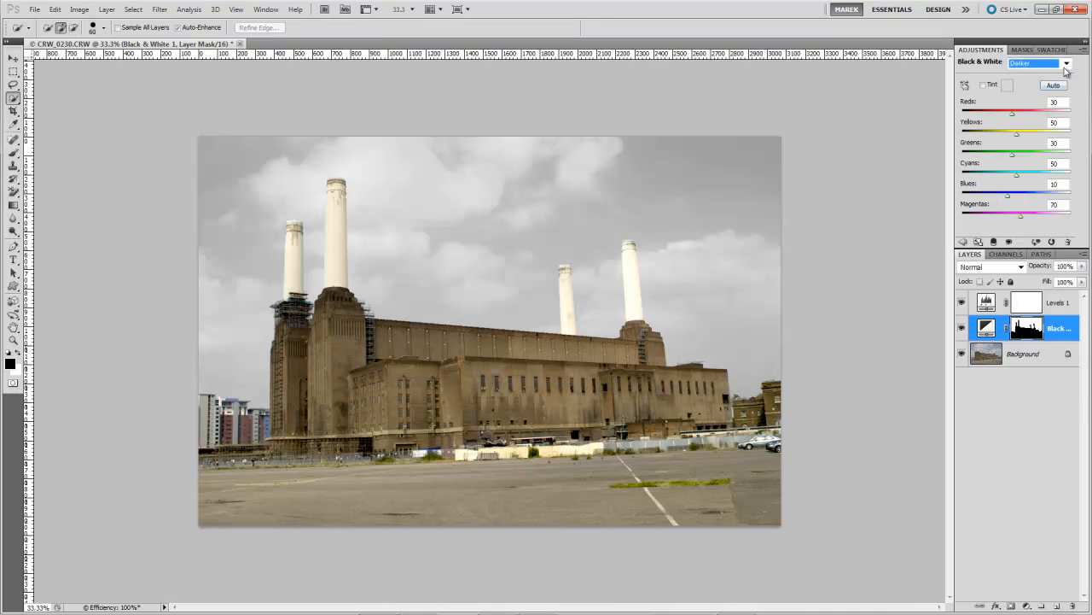
{"action": "left_click", "coordinate": [1066, 64]}
{"action": "left_click", "coordinate": [1043, 120]}
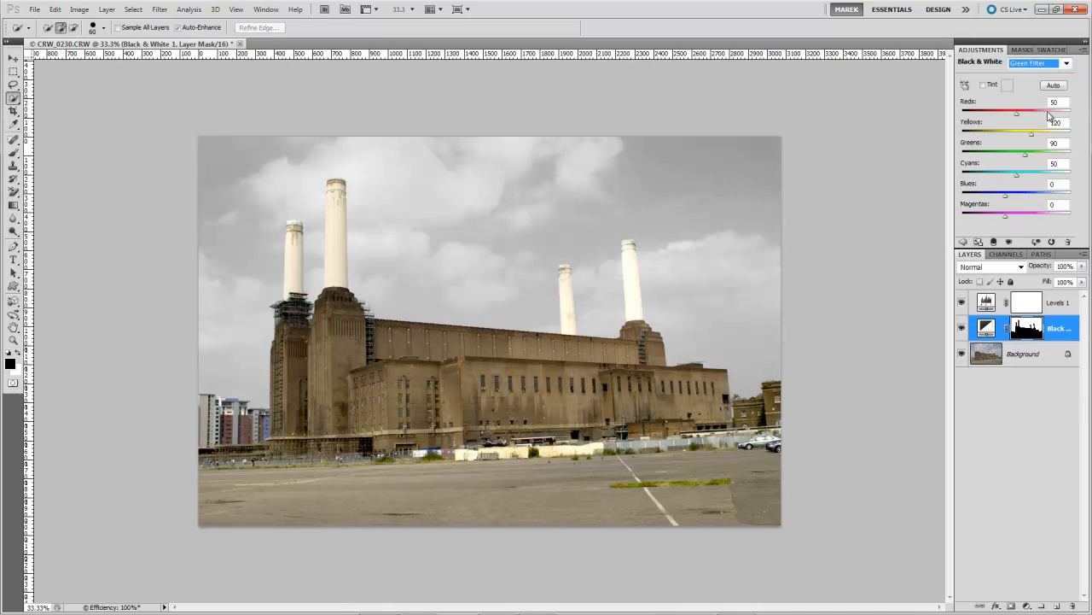
Step: Try further Black & White presets on the sky, including High Contrast Blue Filter, Infrared, Maximum White and Red Filter
{"action": "left_click", "coordinate": [1066, 64]}
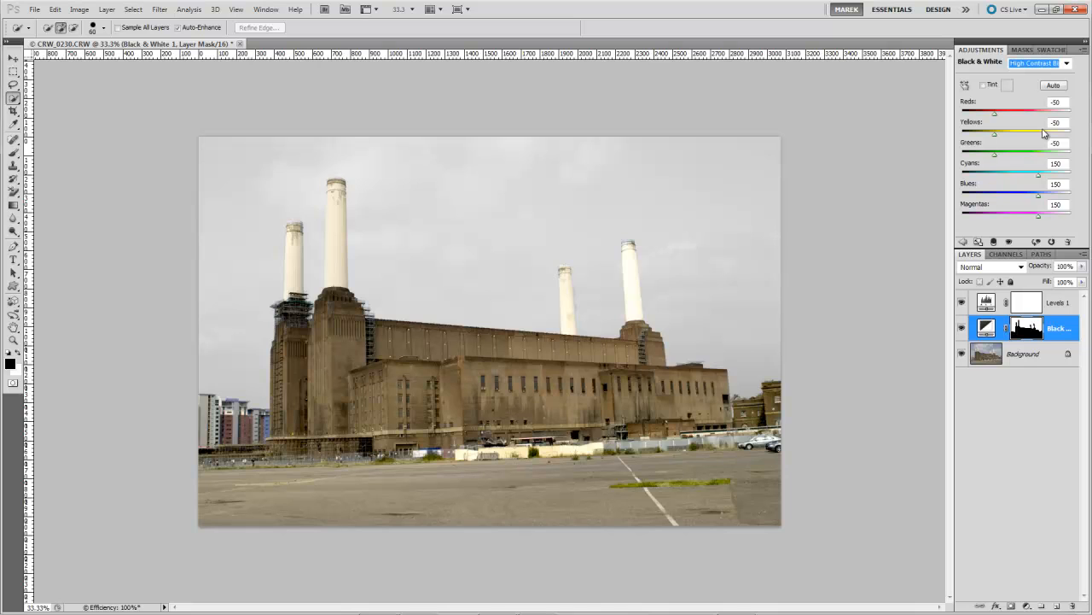
{"action": "key", "text": "Down"}
{"action": "key", "text": "Down"}
{"action": "key", "text": "Down"}
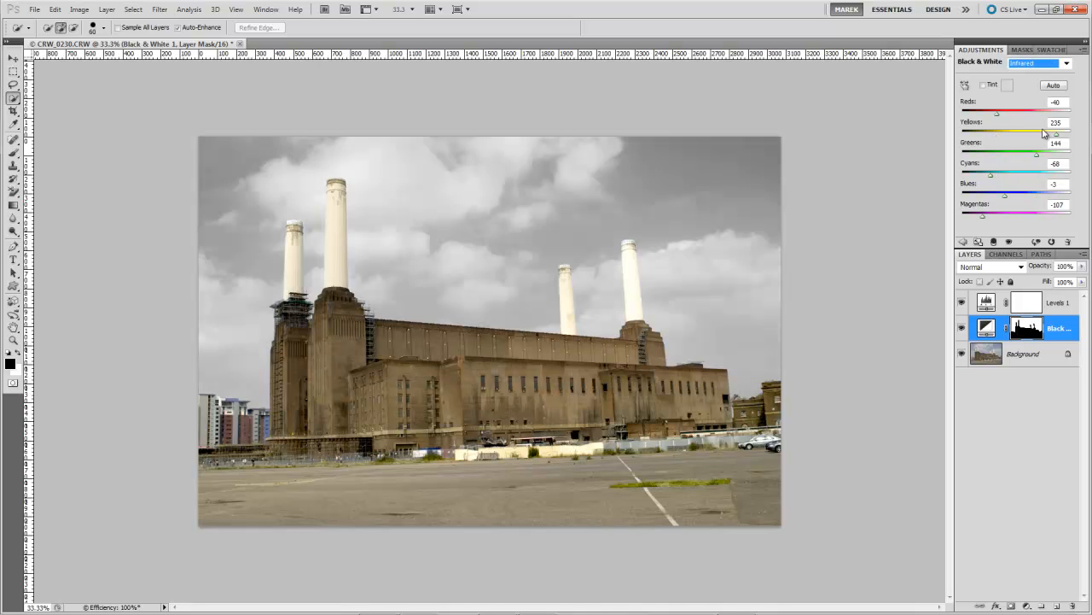
{"action": "key", "text": "Down"}
{"action": "key", "text": "Down"}
{"action": "key", "text": "Down"}
{"action": "key", "text": "Down"}
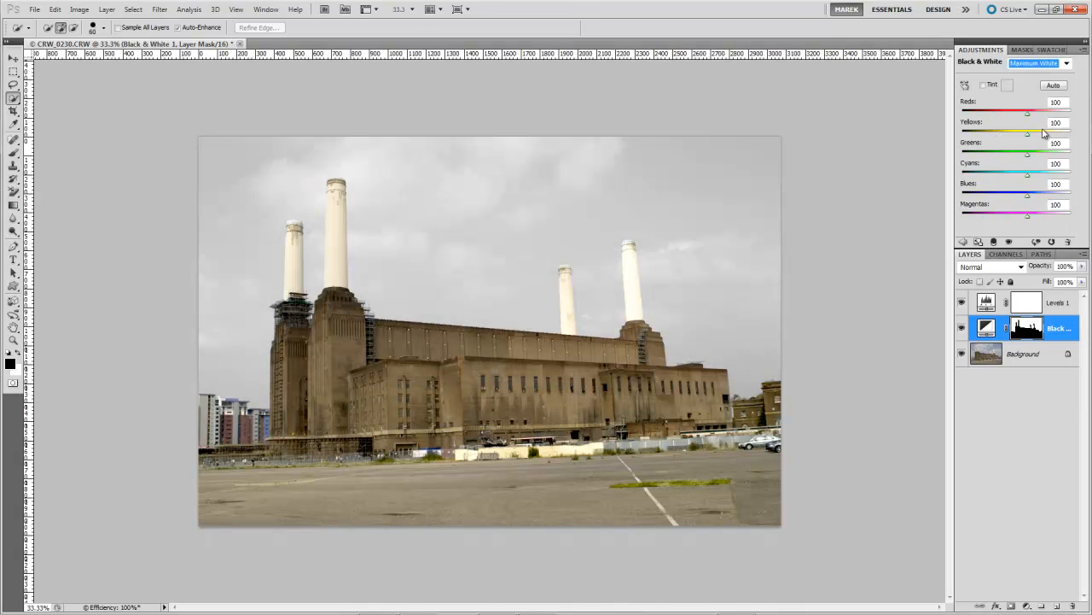
{"action": "key", "text": "Up"}
Step: Try the High Contrast Blue Filter preset on the sky's Black & White adjustment and settle on High Contrast Red Filter
{"action": "left_click", "coordinate": [1066, 64]}
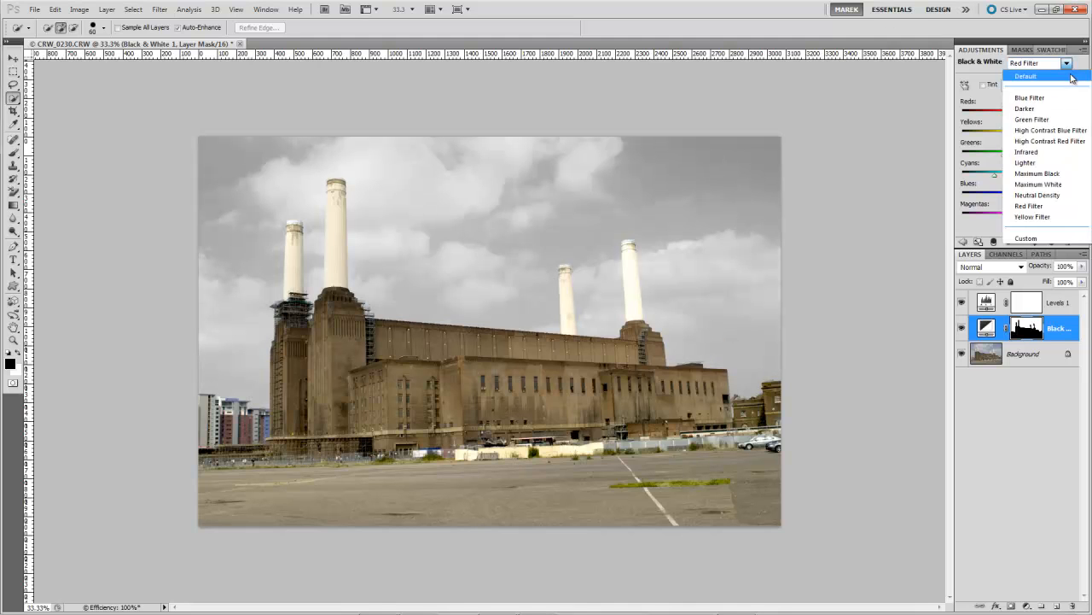
{"action": "left_click", "coordinate": [1058, 131]}
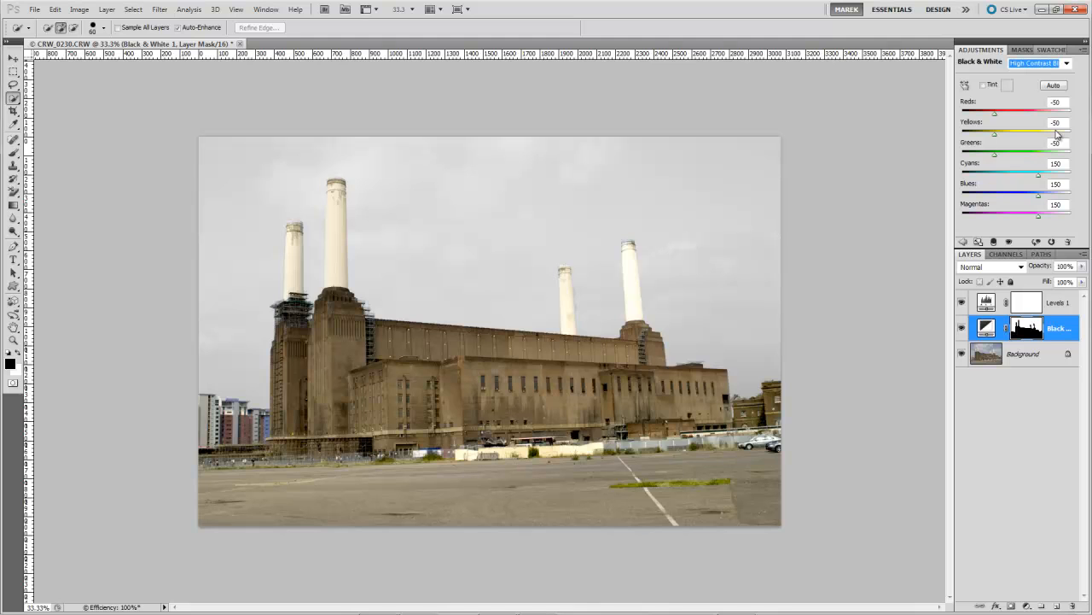
{"action": "left_click", "coordinate": [1065, 64]}
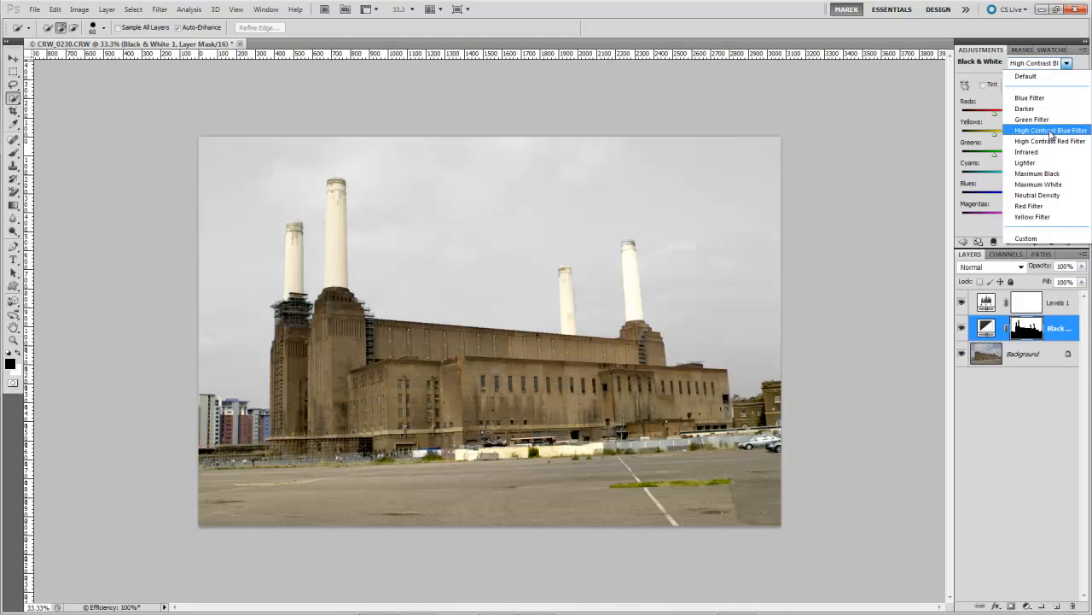
{"action": "left_click", "coordinate": [1050, 141]}
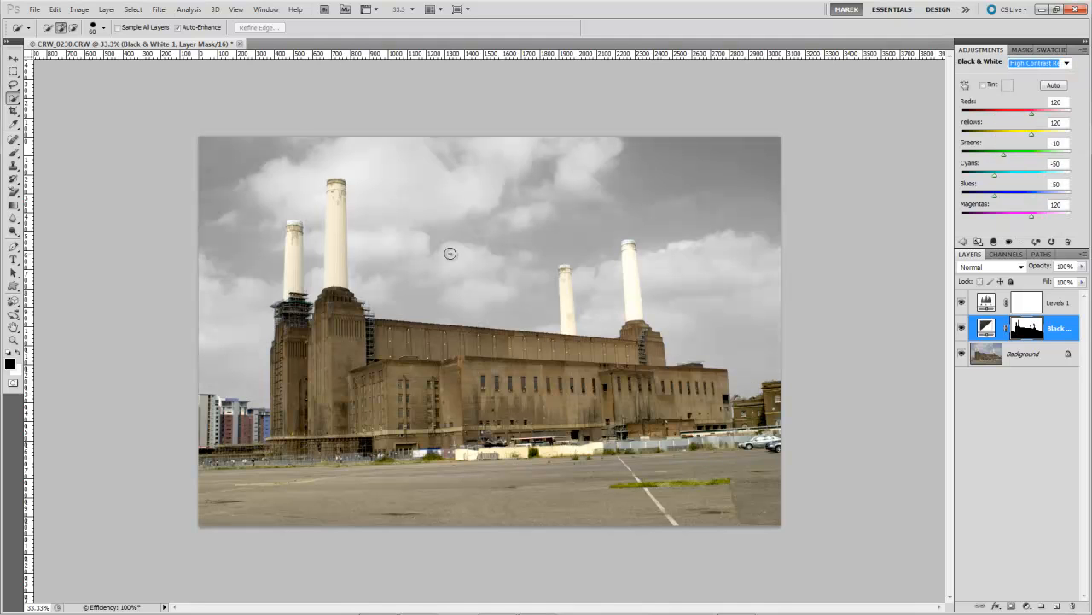
Step: Save and close the power station photo, and collapse and expand its stack with the original in Lightroom
{"action": "left_click", "coordinate": [240, 44]}
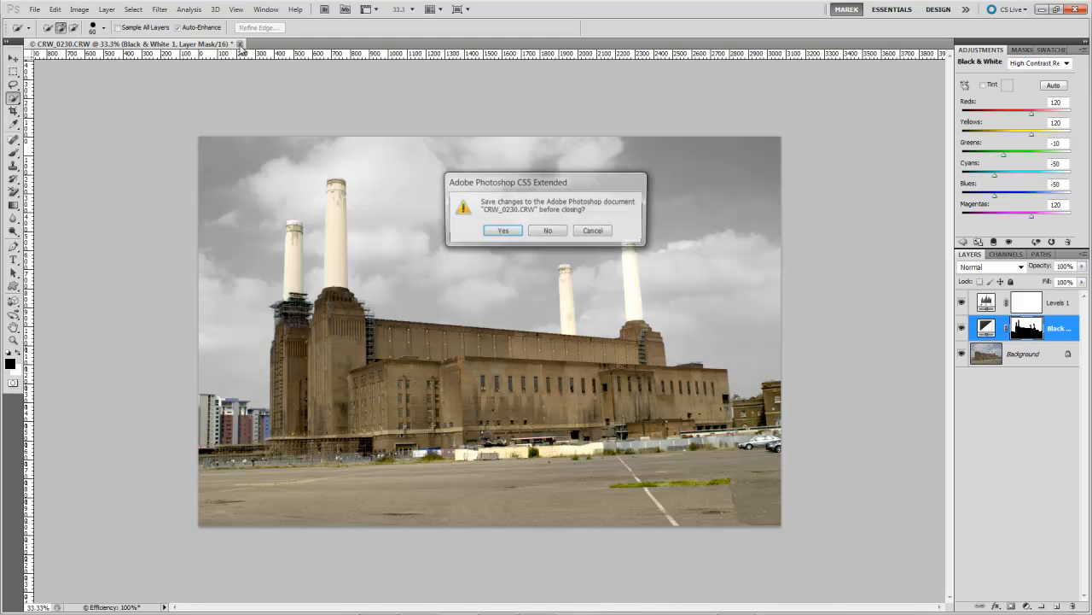
{"action": "left_click", "coordinate": [503, 231]}
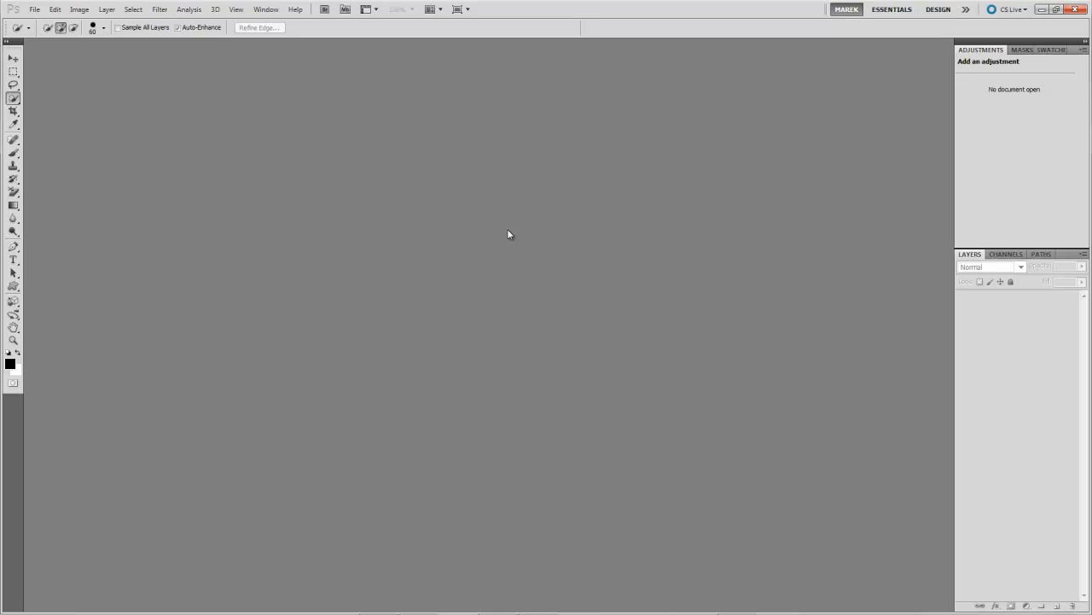
{"action": "left_click", "coordinate": [1042, 10]}
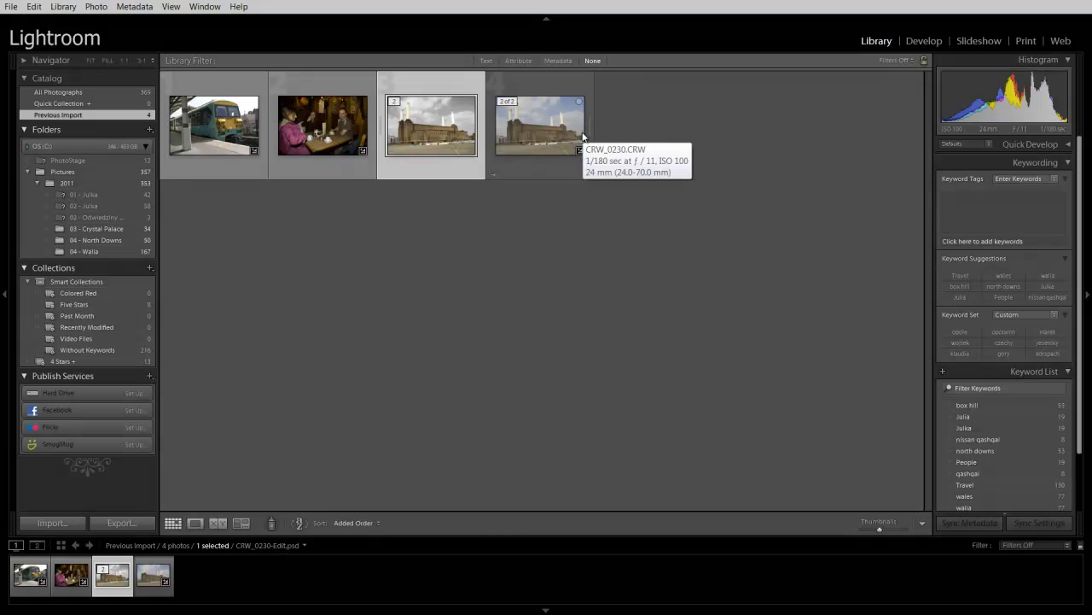
{"action": "left_click", "coordinate": [382, 128]}
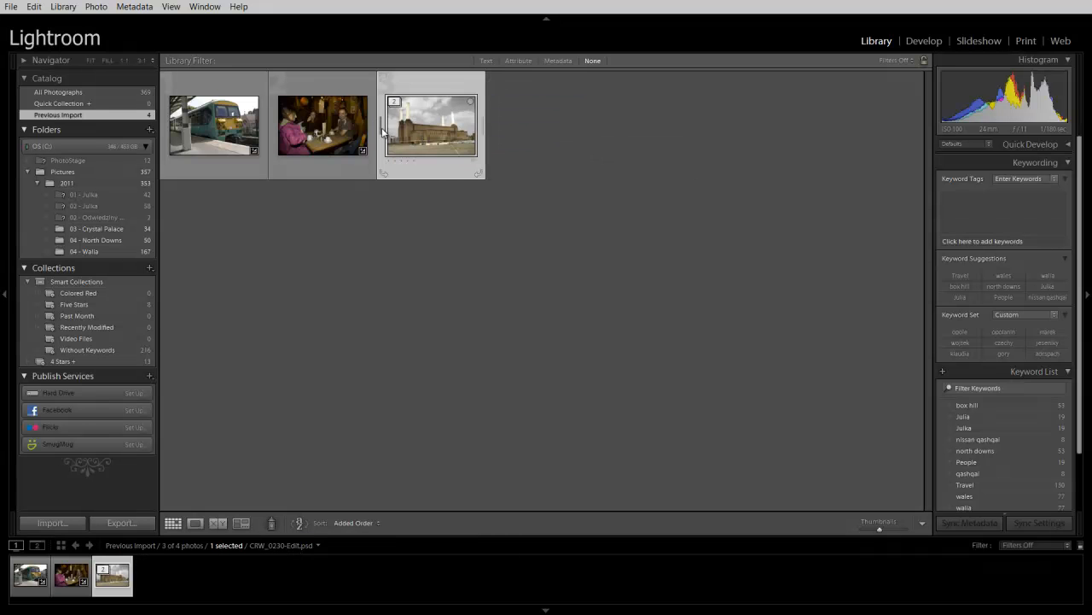
{"action": "left_click", "coordinate": [382, 130]}
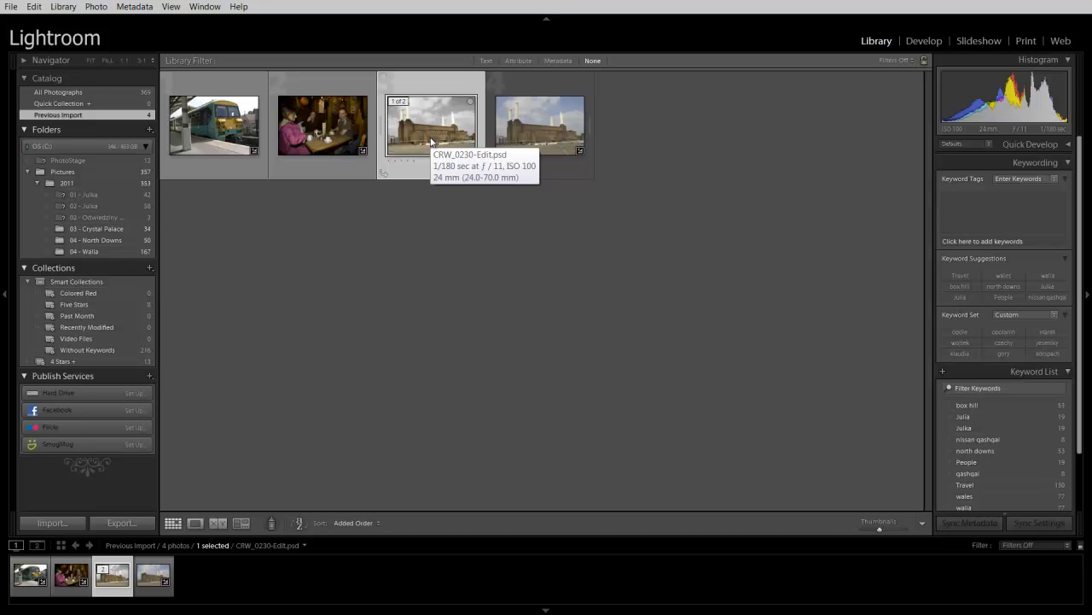
Step: Open the crocus photo 2011_03_03.jpg from the 03 - Crystal Palace folder in Photoshop CS5 as a copy with Lightroom adjustments
{"action": "left_click", "coordinate": [105, 229]}
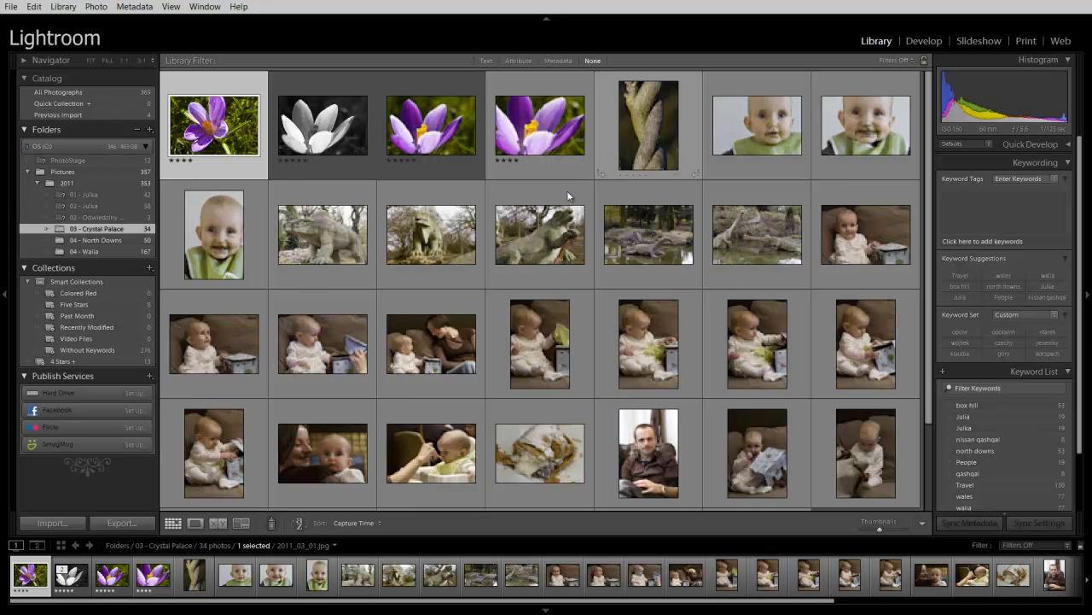
{"action": "left_click", "coordinate": [550, 134]}
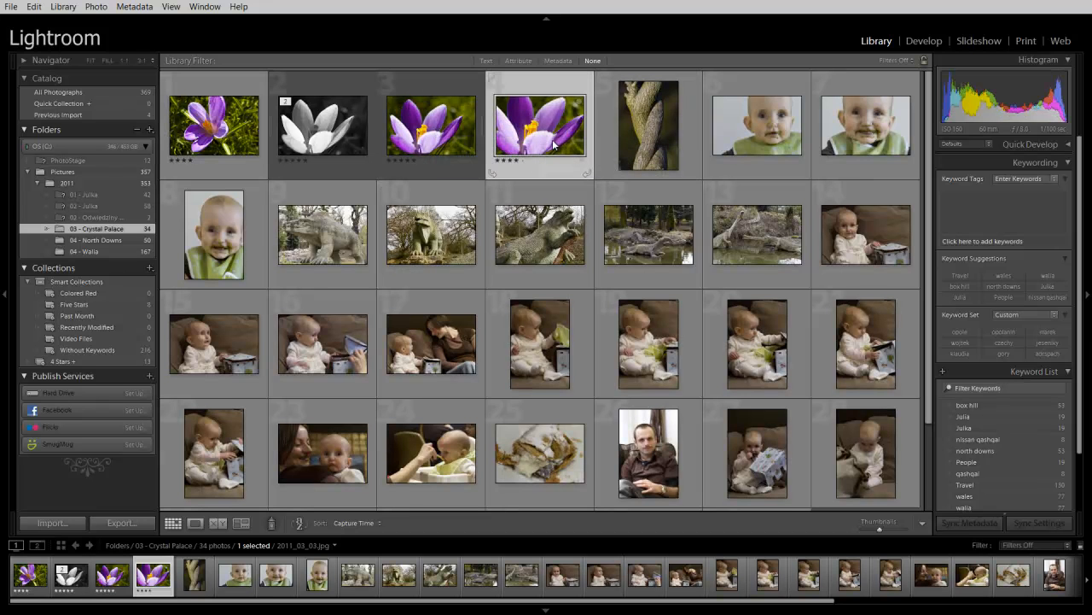
{"action": "left_click", "coordinate": [96, 6]}
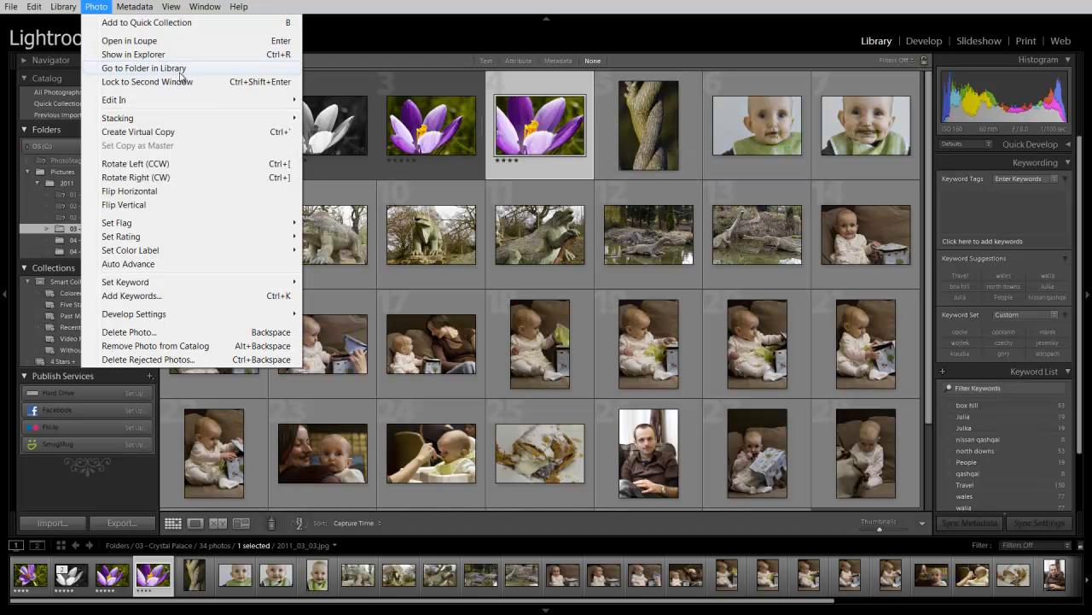
{"action": "mouse_move", "coordinate": [275, 100]}
{"action": "left_click", "coordinate": [344, 101]}
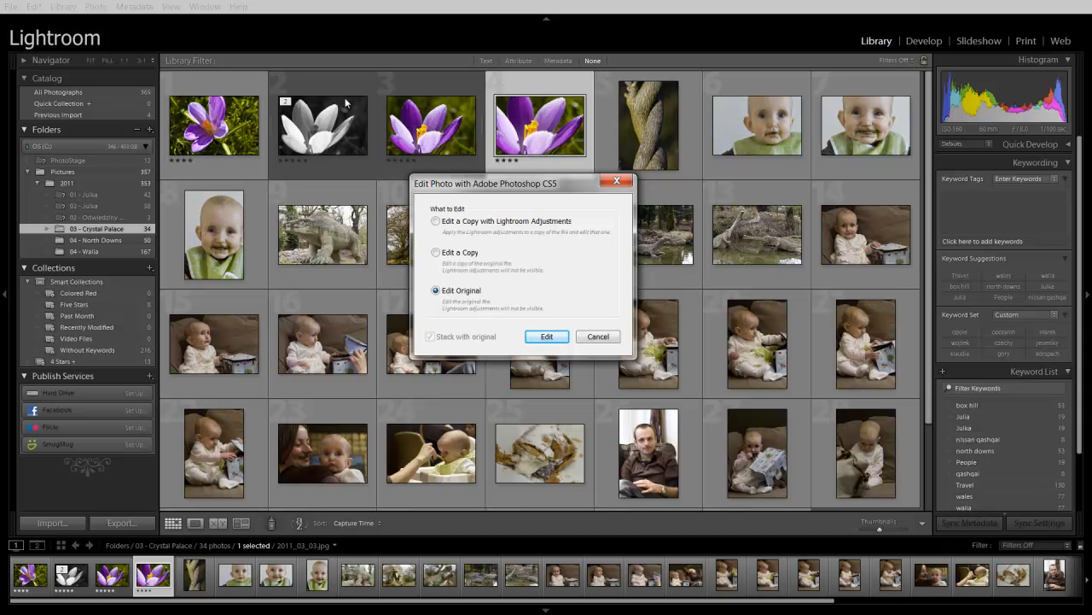
{"action": "left_click", "coordinate": [437, 222]}
{"action": "left_click", "coordinate": [551, 338]}
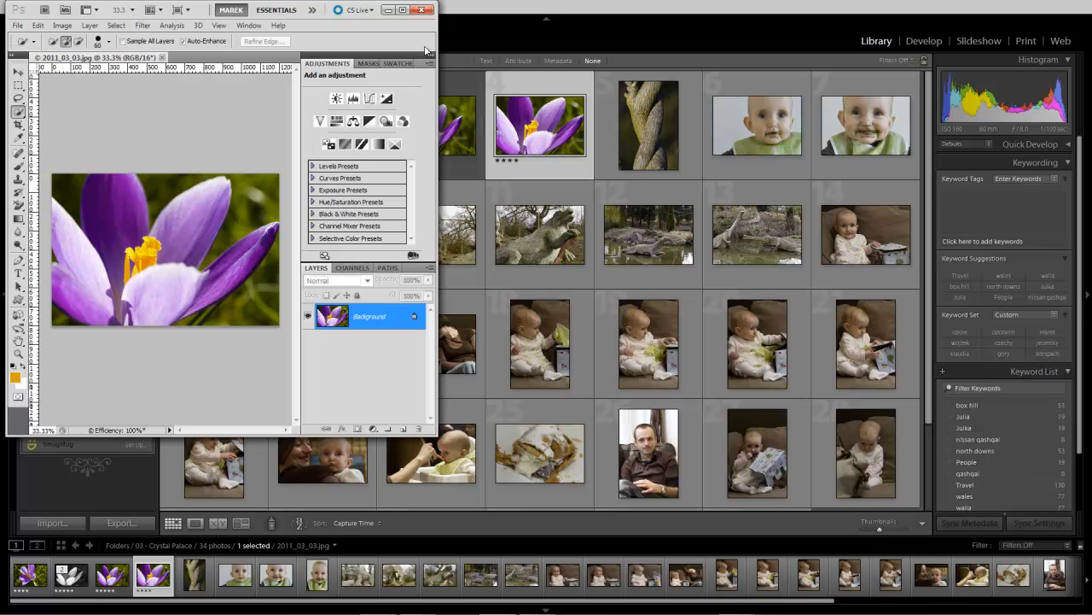
Step: Select the green background around the crocus petals with the Quick Selection Tool, using a brush size of 40
{"action": "left_click", "coordinate": [403, 11]}
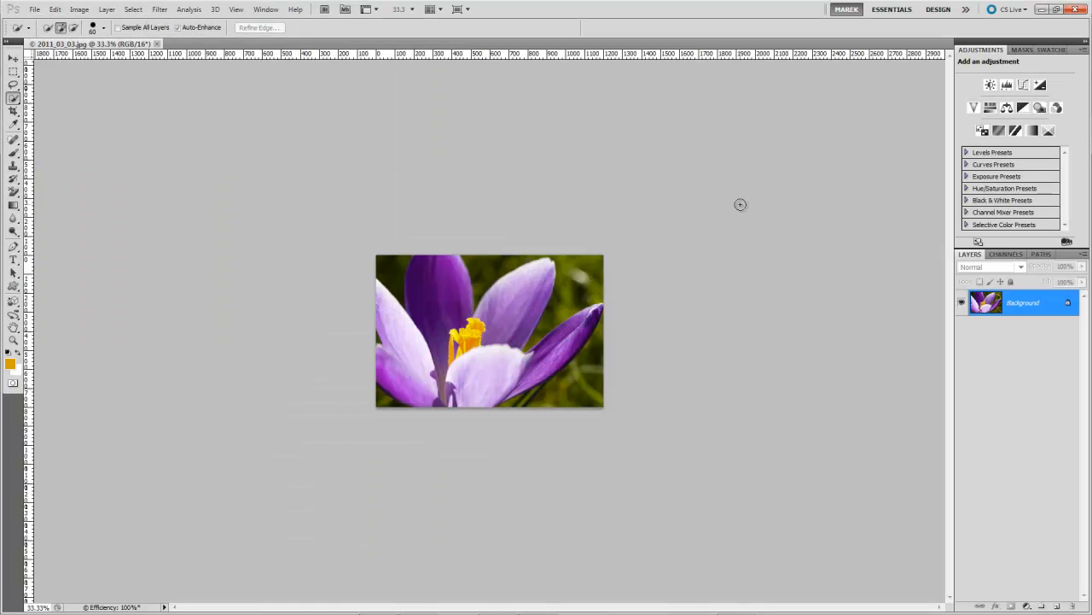
{"action": "key", "text": "ctrl+plus"}
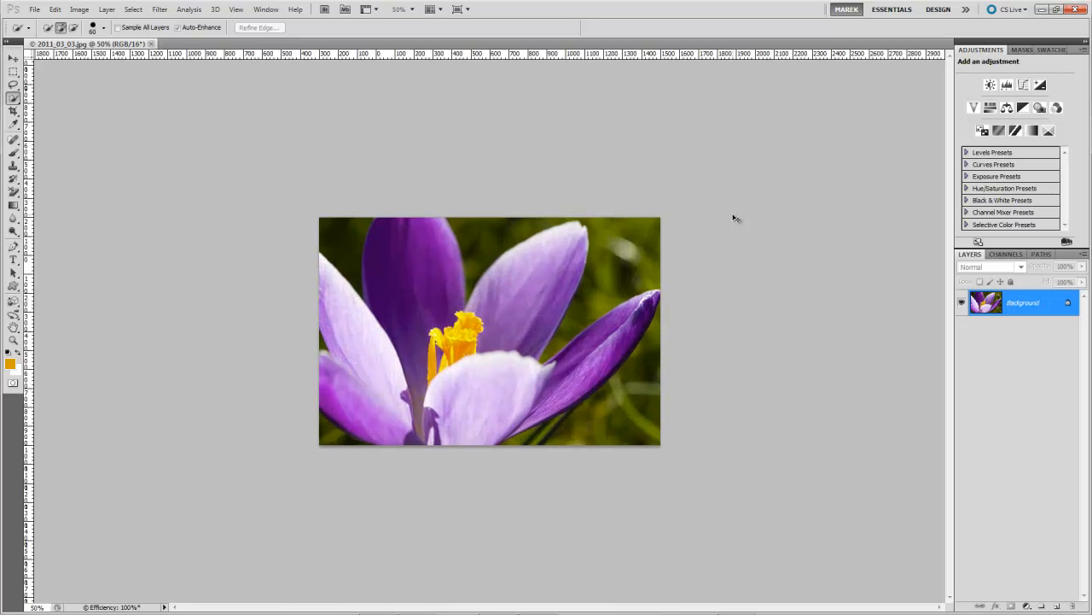
{"action": "key", "text": "ctrl+plus"}
{"action": "key", "text": "ctrl+plus"}
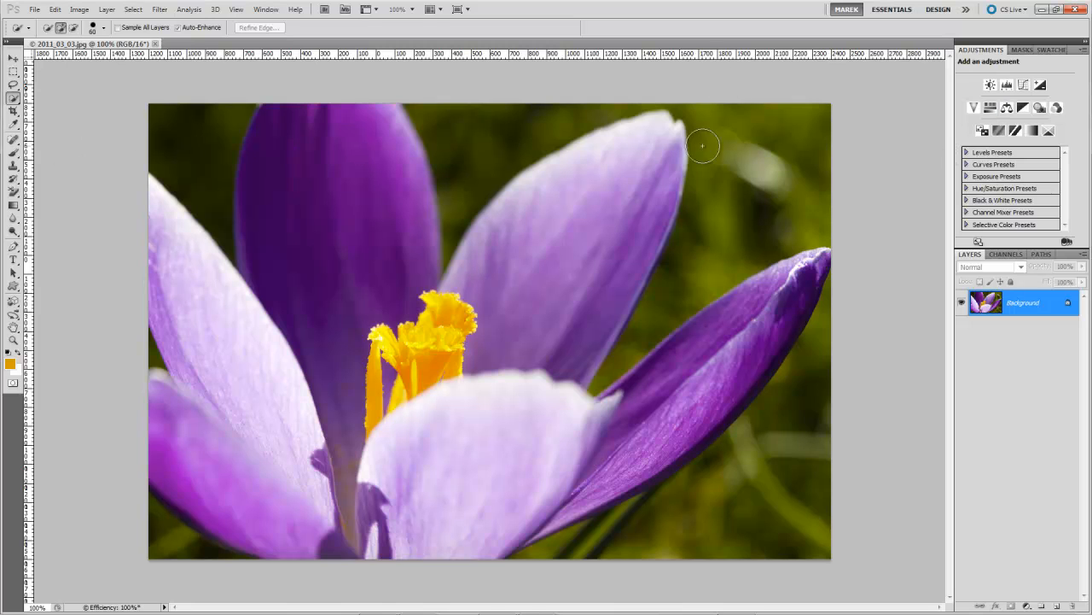
{"action": "mouse_move", "coordinate": [779, 111]}
{"action": "left_mouse_down"}
{"action": "mouse_move", "coordinate": [752, 204]}
{"action": "mouse_move", "coordinate": [690, 265]}
{"action": "left_mouse_up"}
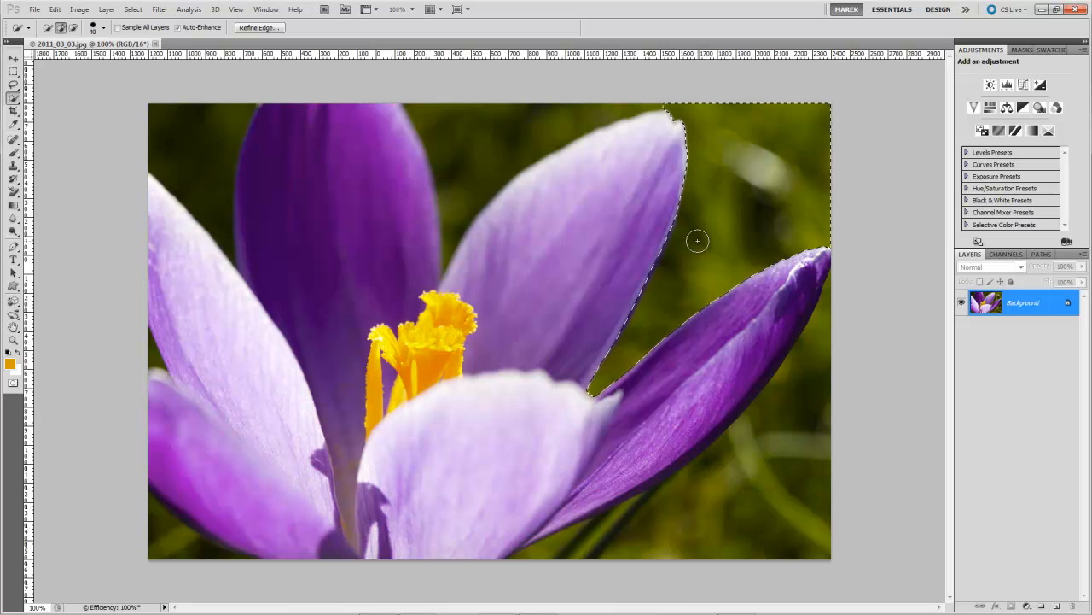
{"action": "mouse_move", "coordinate": [455, 110]}
{"action": "left_mouse_down"}
{"action": "mouse_move", "coordinate": [503, 160]}
{"action": "mouse_move", "coordinate": [434, 182]}
{"action": "mouse_move", "coordinate": [453, 224]}
{"action": "left_mouse_up"}
{"action": "left_click", "coordinate": [169, 114]}
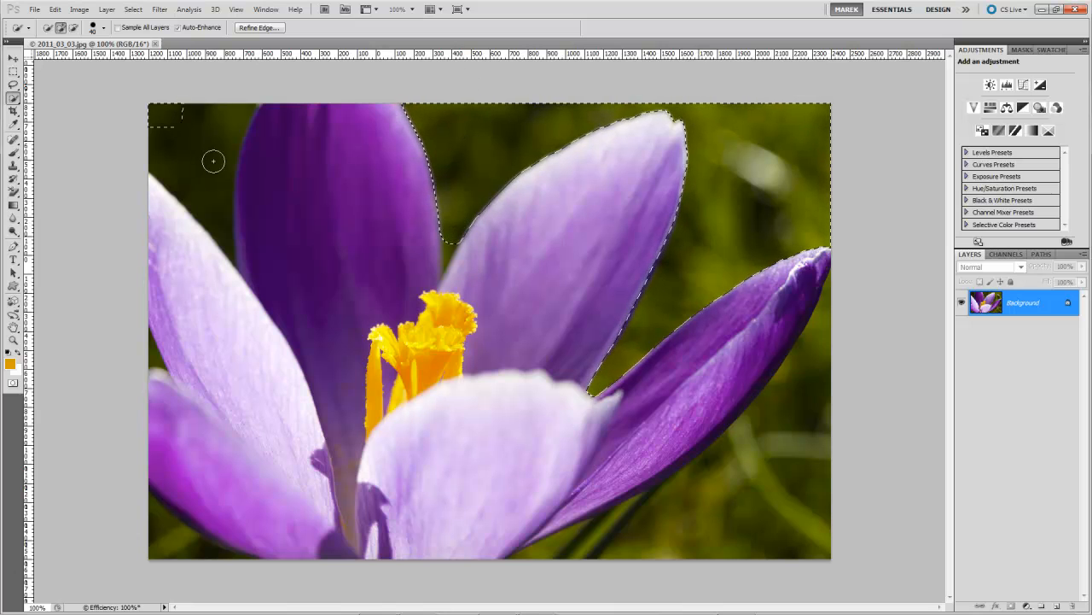
{"action": "left_click_drag", "start_coordinate": [188, 134], "coordinate": [229, 256]}
{"action": "mouse_move", "coordinate": [793, 500]}
{"action": "left_mouse_down"}
{"action": "mouse_move", "coordinate": [808, 478]}
{"action": "mouse_move", "coordinate": [817, 373]}
{"action": "left_mouse_up"}
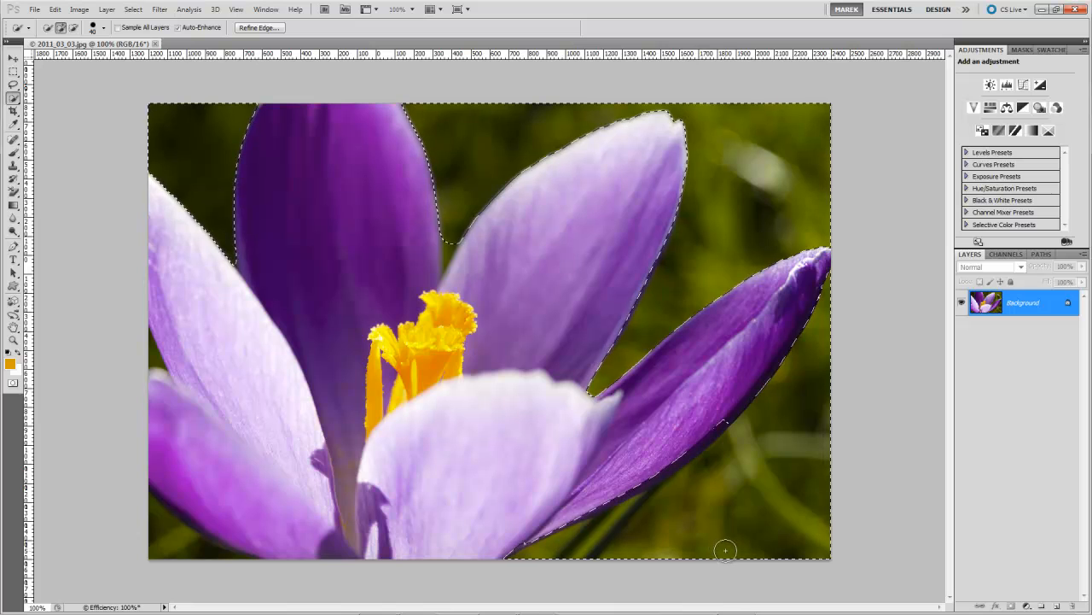
{"action": "left_click_drag", "start_coordinate": [167, 546], "coordinate": [194, 575]}
Step: Add a Black & White adjustment layer over the selected background with the High Contrast Blue Filter preset
{"action": "left_click", "coordinate": [1023, 106]}
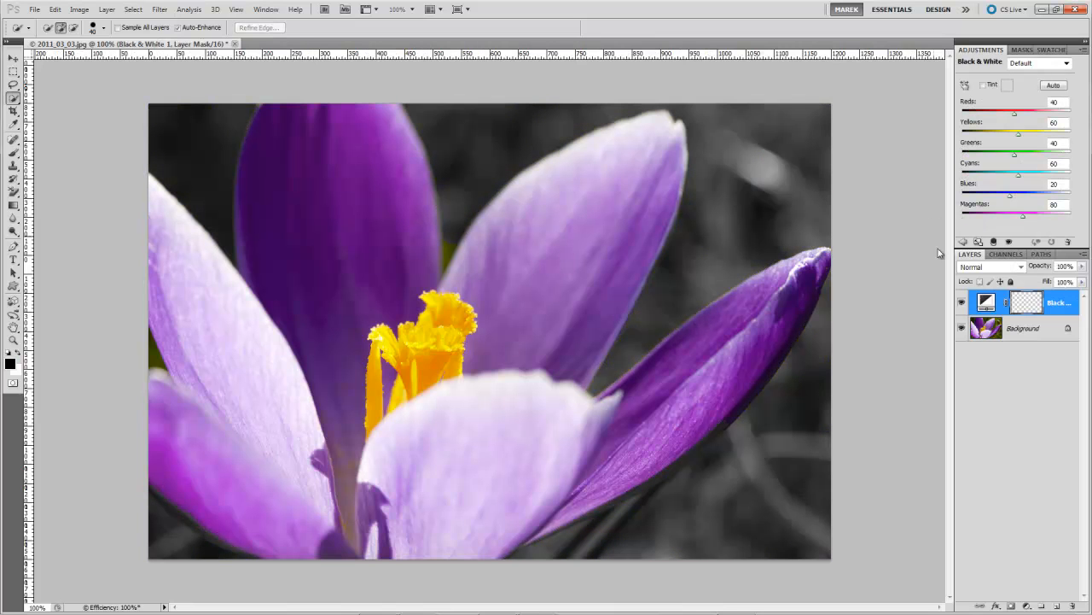
{"action": "left_click", "coordinate": [1067, 64]}
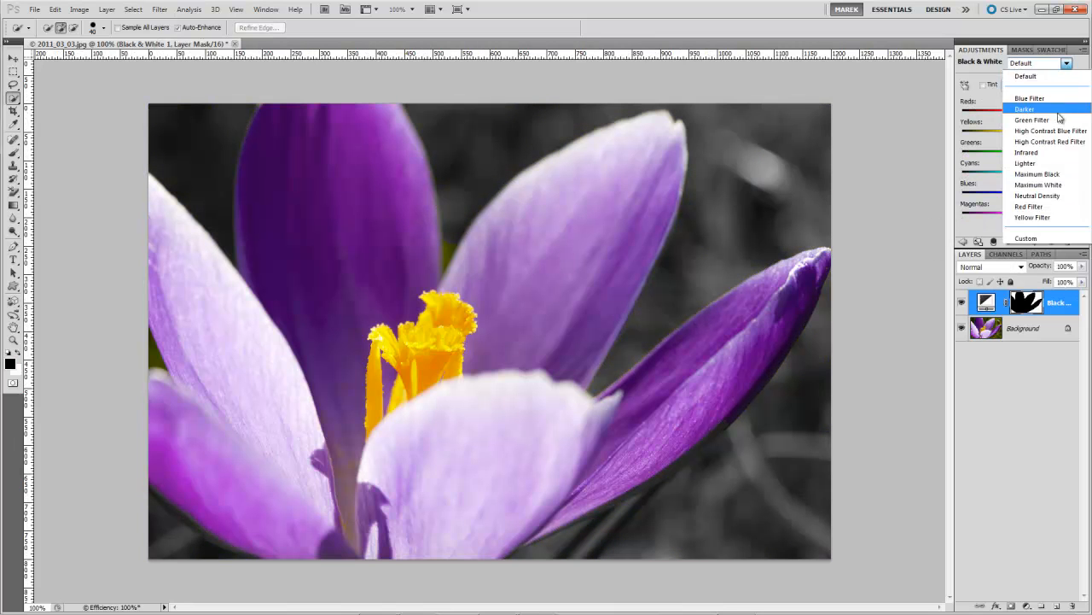
{"action": "left_click", "coordinate": [1058, 131]}
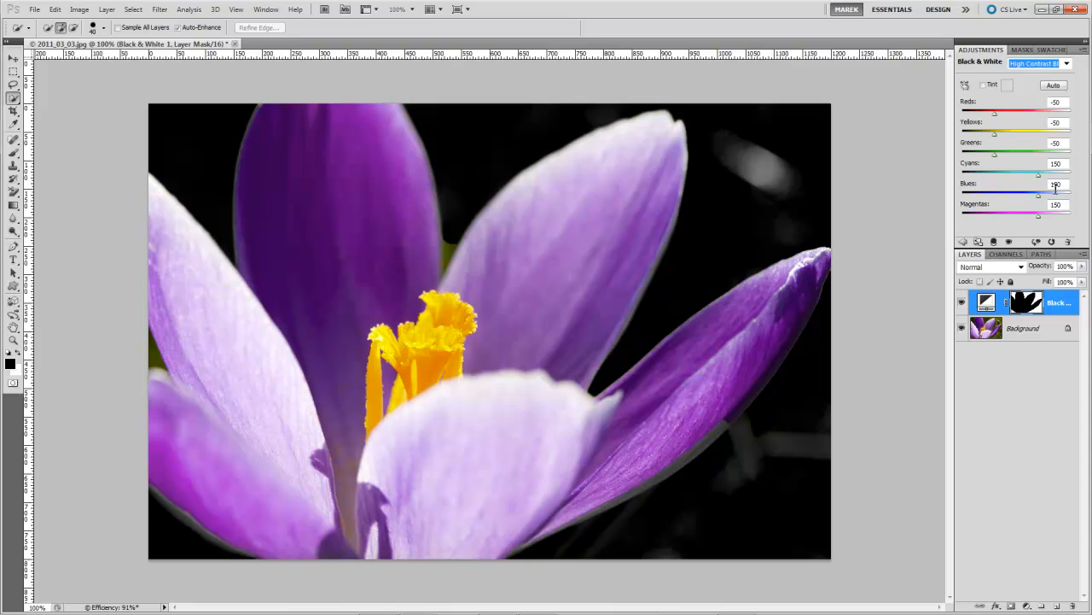
Step: Save and close the edited crocus photo and return to Lightroom
{"action": "left_click", "coordinate": [237, 43]}
{"action": "left_click", "coordinate": [504, 228]}
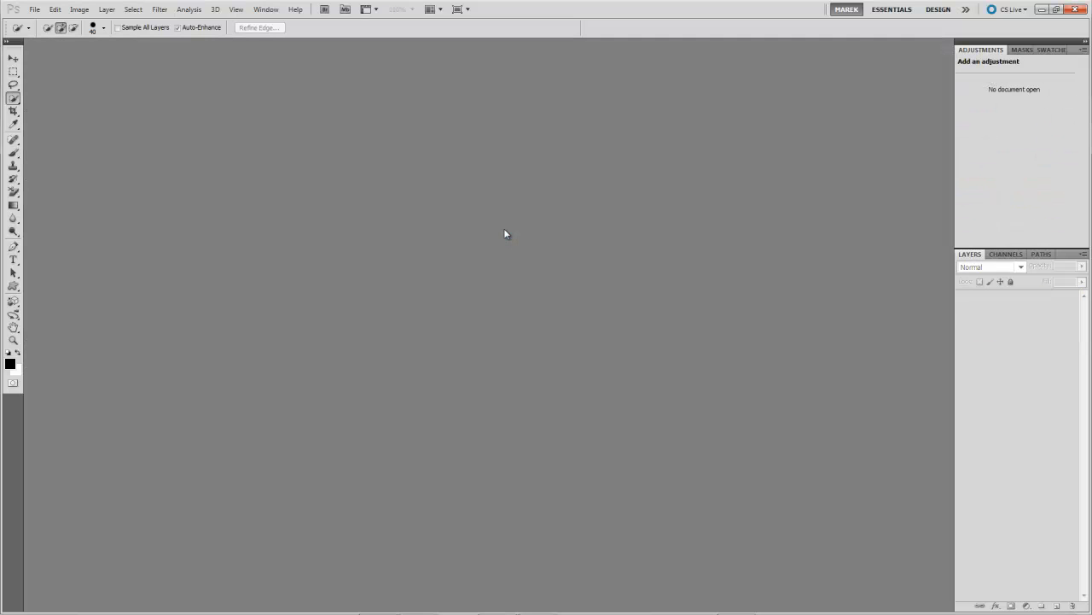
{"action": "left_click", "coordinate": [1042, 9]}
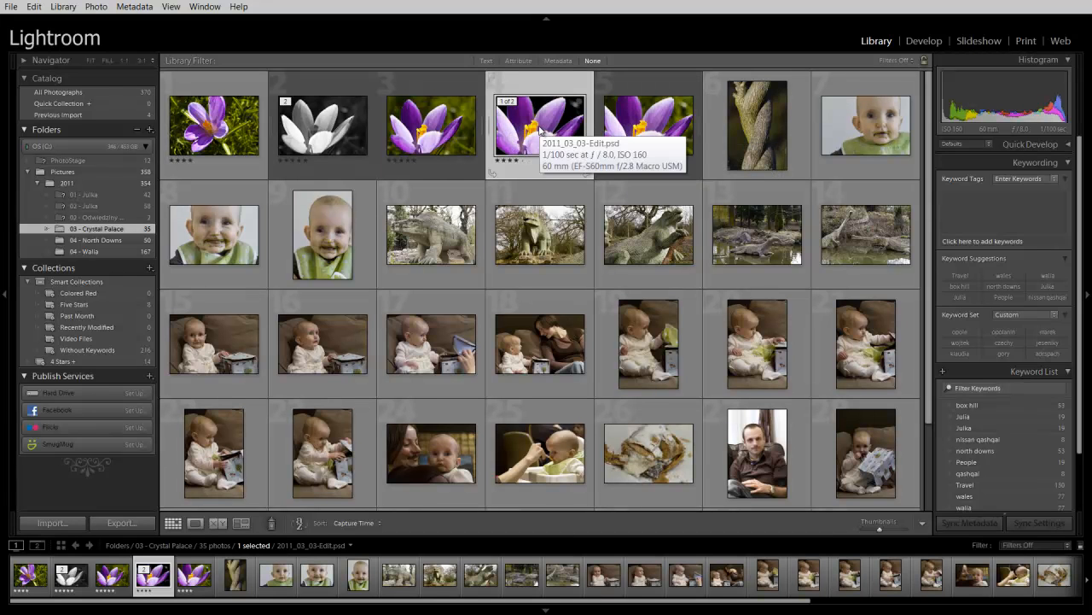
Step: Open 2011_03_03-Edit.psd in Photoshop CS5 as a copy with Lightroom adjustments, stacked with the original
{"action": "left_click", "coordinate": [95, 6]}
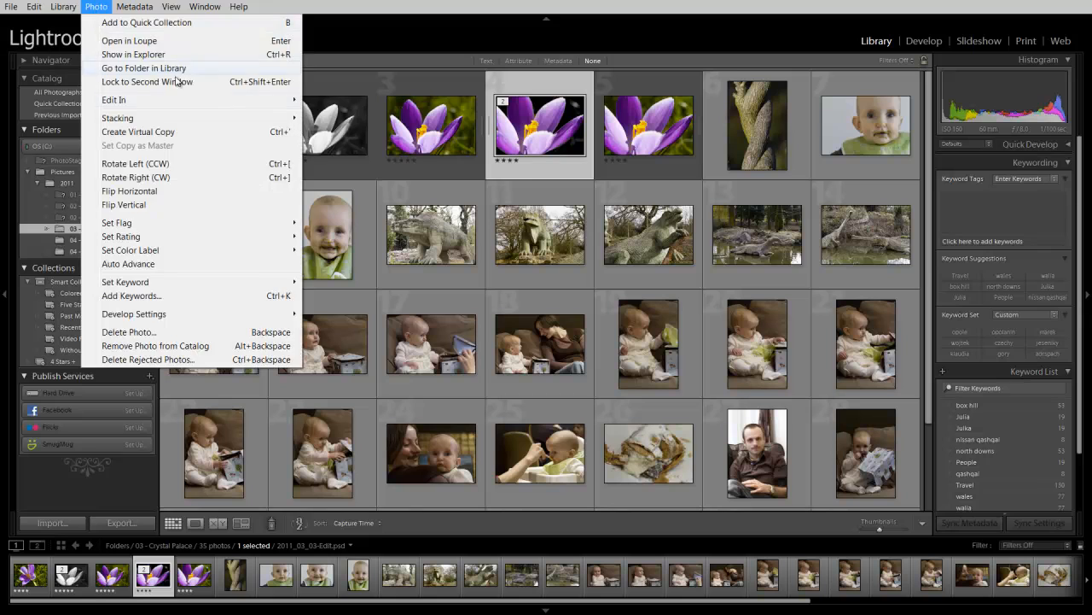
{"action": "mouse_move", "coordinate": [278, 99]}
{"action": "left_click", "coordinate": [370, 97]}
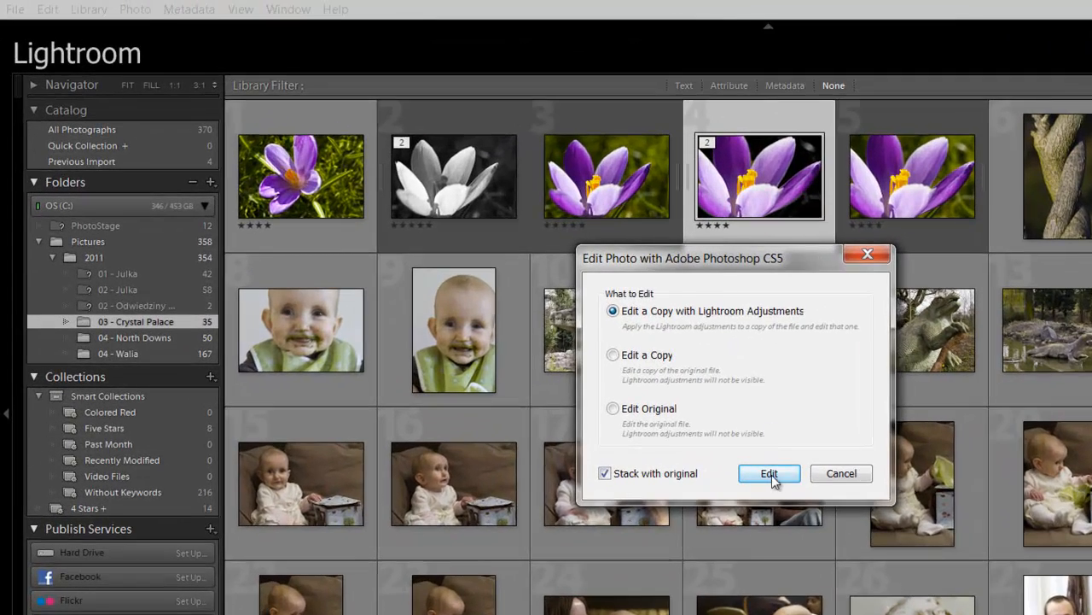
{"action": "left_click", "coordinate": [770, 474]}
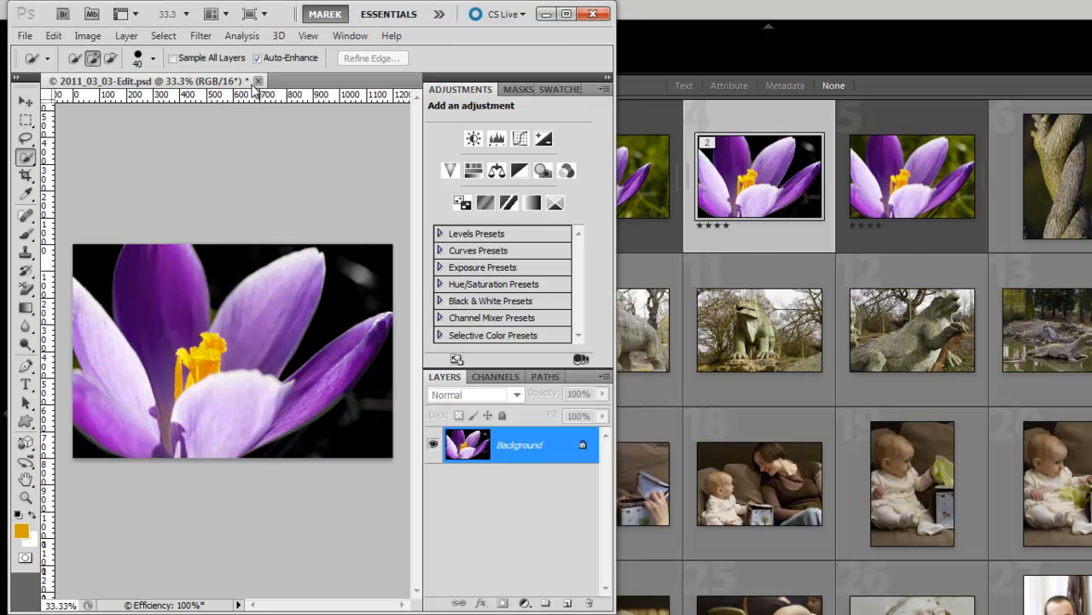
Step: Close the newly opened crocus copy without saving and return to Lightroom
{"action": "left_click", "coordinate": [250, 80]}
{"action": "left_click", "coordinate": [770, 325]}
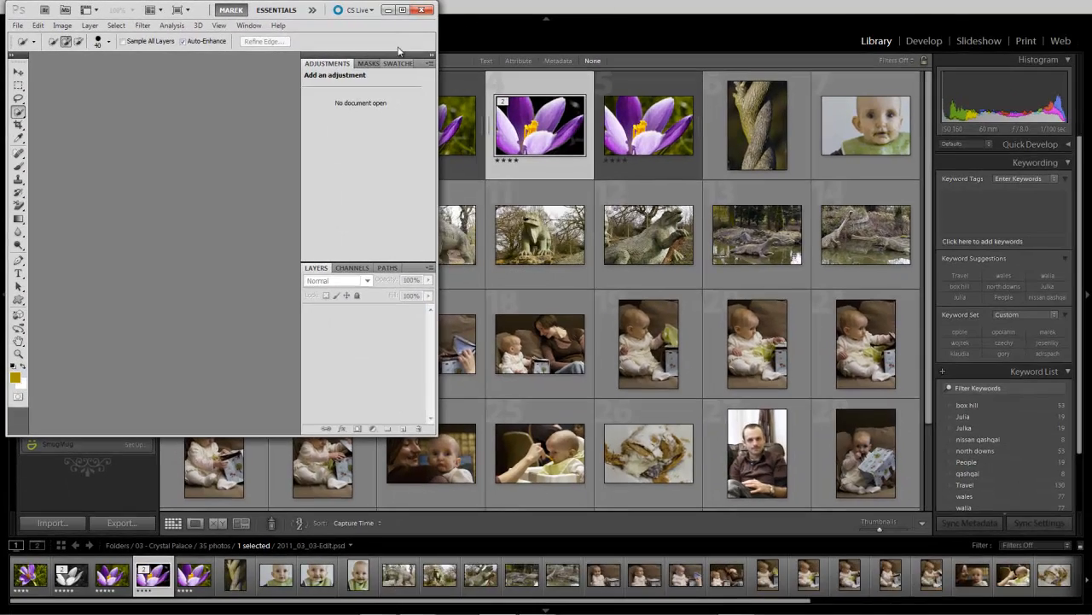
{"action": "left_click", "coordinate": [545, 14]}
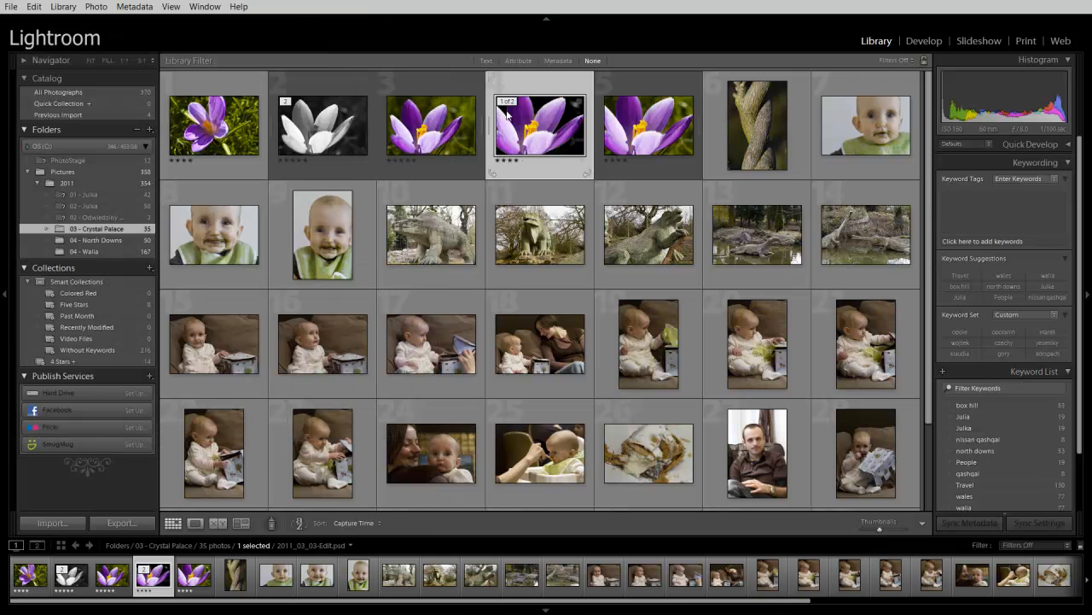
Step: Open 2011_03_03-Edit.psd in Photoshop CS5 with the Edit Original option
{"action": "left_click", "coordinate": [97, 7]}
{"action": "mouse_move", "coordinate": [200, 103]}
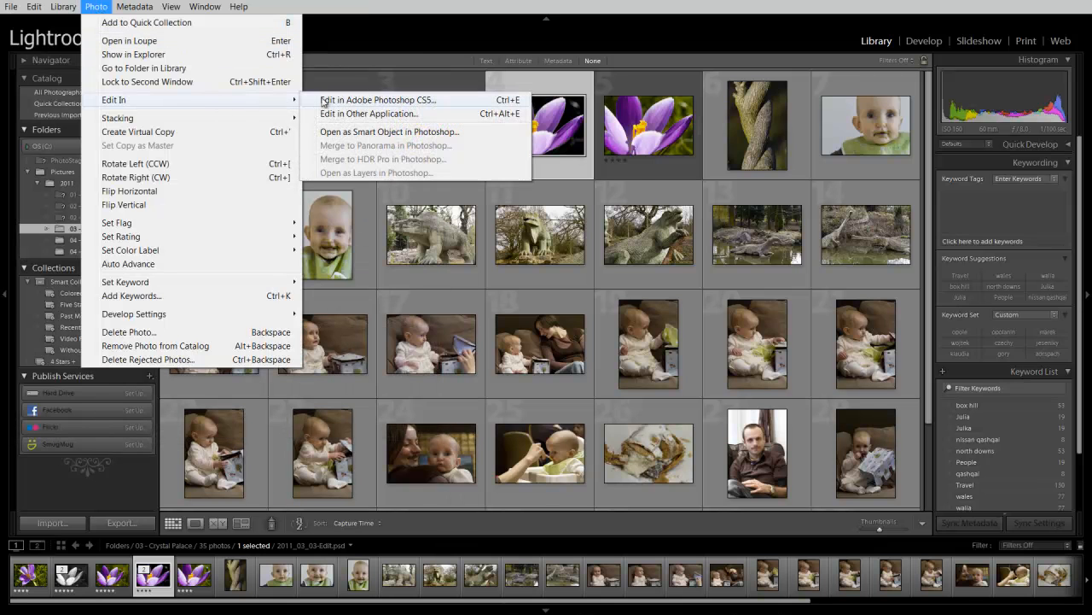
{"action": "left_click", "coordinate": [377, 100]}
{"action": "left_click", "coordinate": [437, 291]}
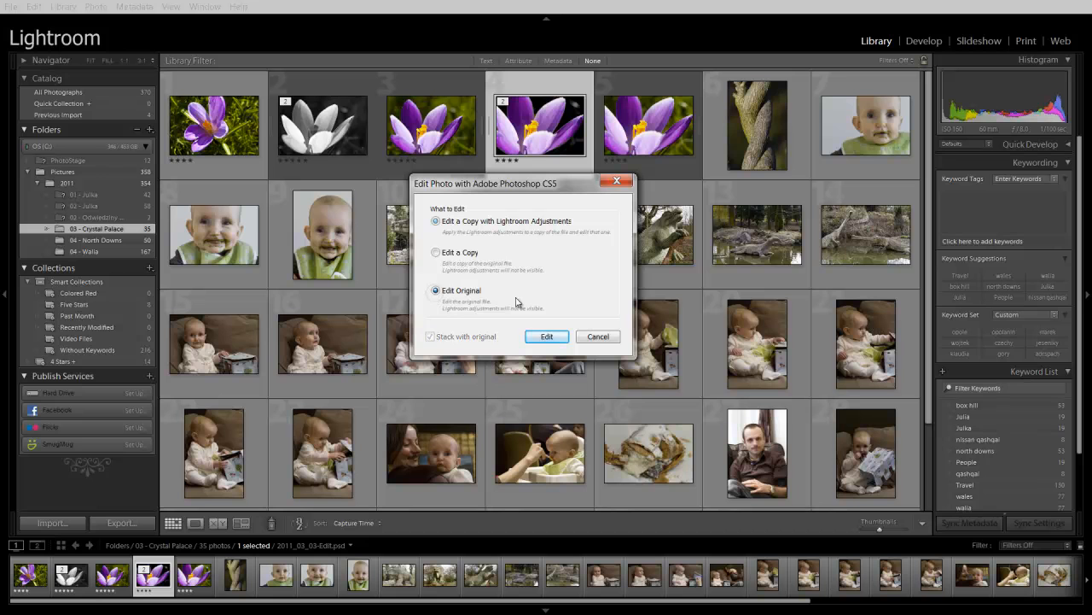
{"action": "left_click", "coordinate": [547, 336]}
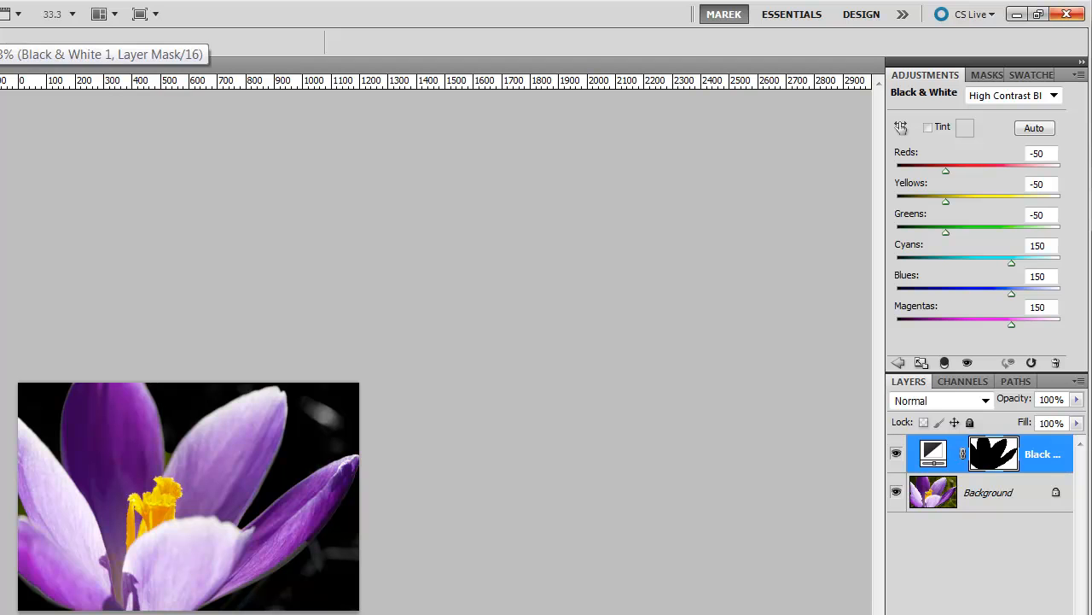
Step: Close the crocus PSD and switch back to the Lightroom library
{"action": "key", "text": "ctrl+w"}
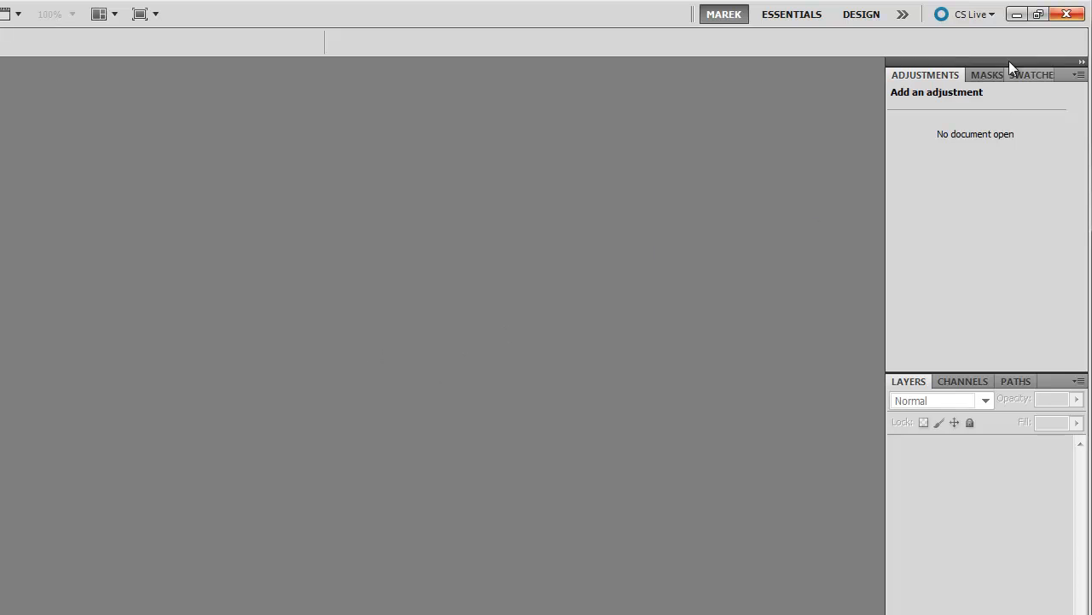
{"action": "left_click", "coordinate": [1017, 15]}
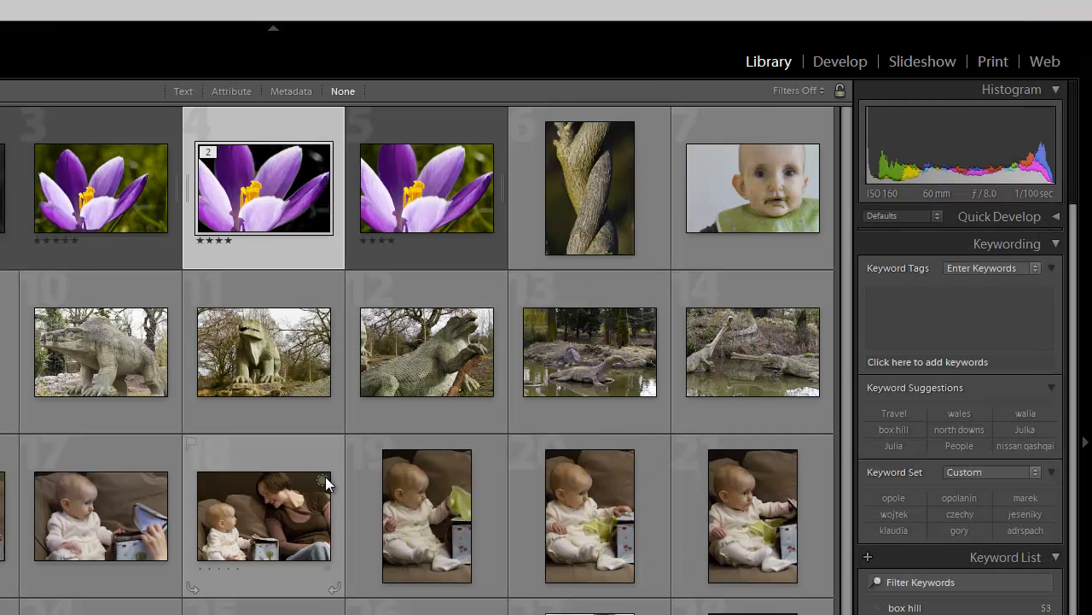